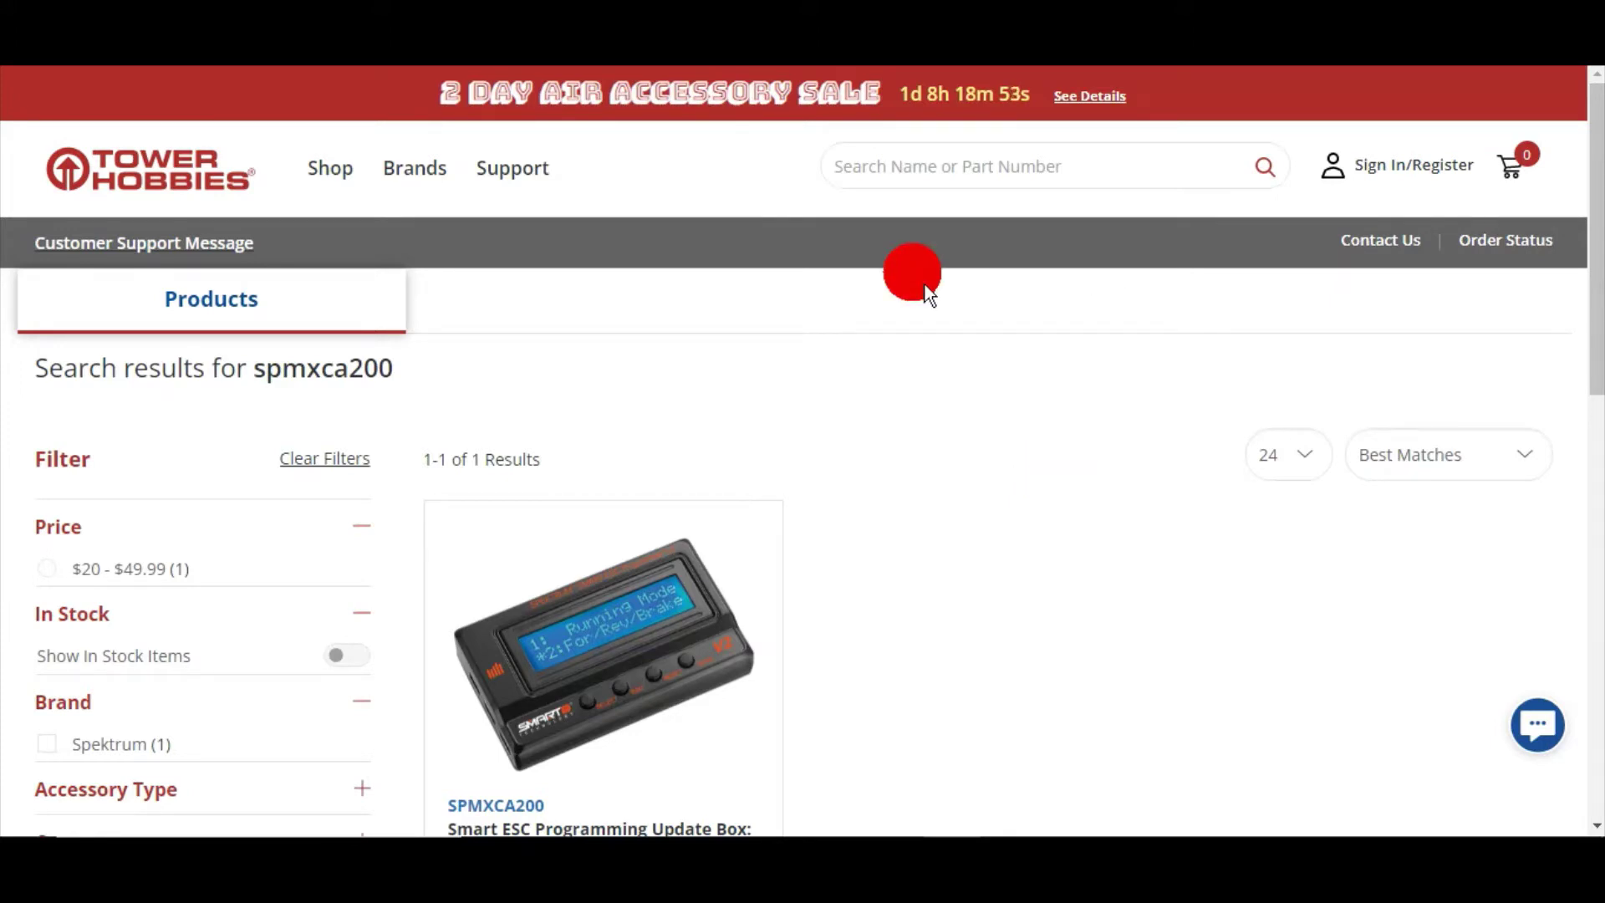
Scroll the search results and open the SPMXCA200 Smart ESC Programming Update Box product page.
scroll(850, 418, down, 1)
scroll(850, 426, down, 1)
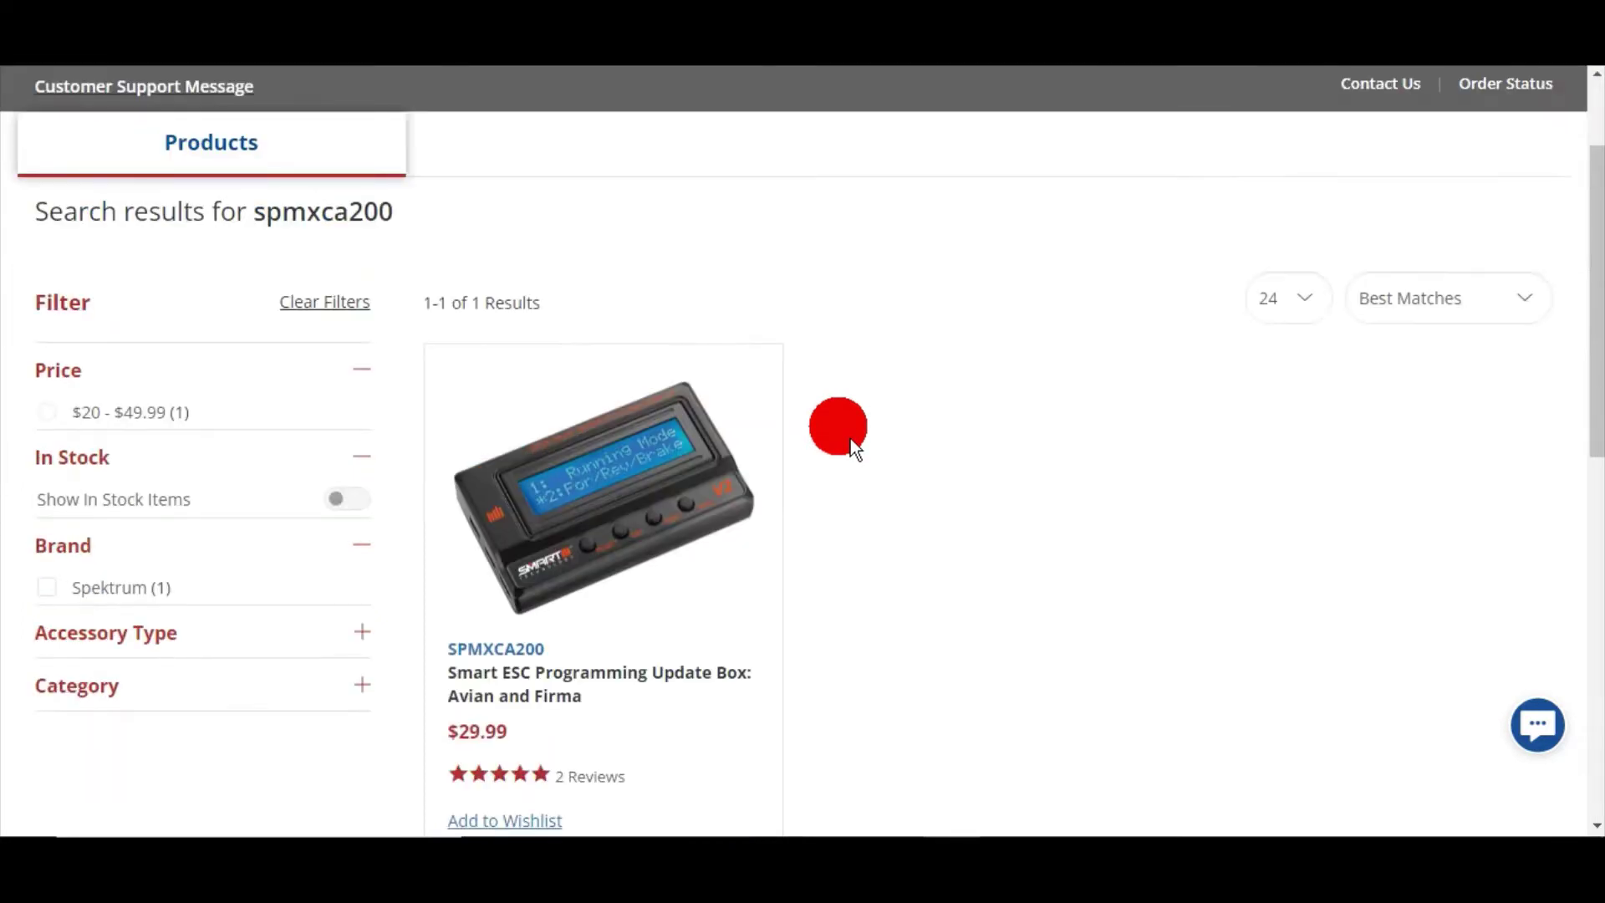
scroll(861, 579, down, 1)
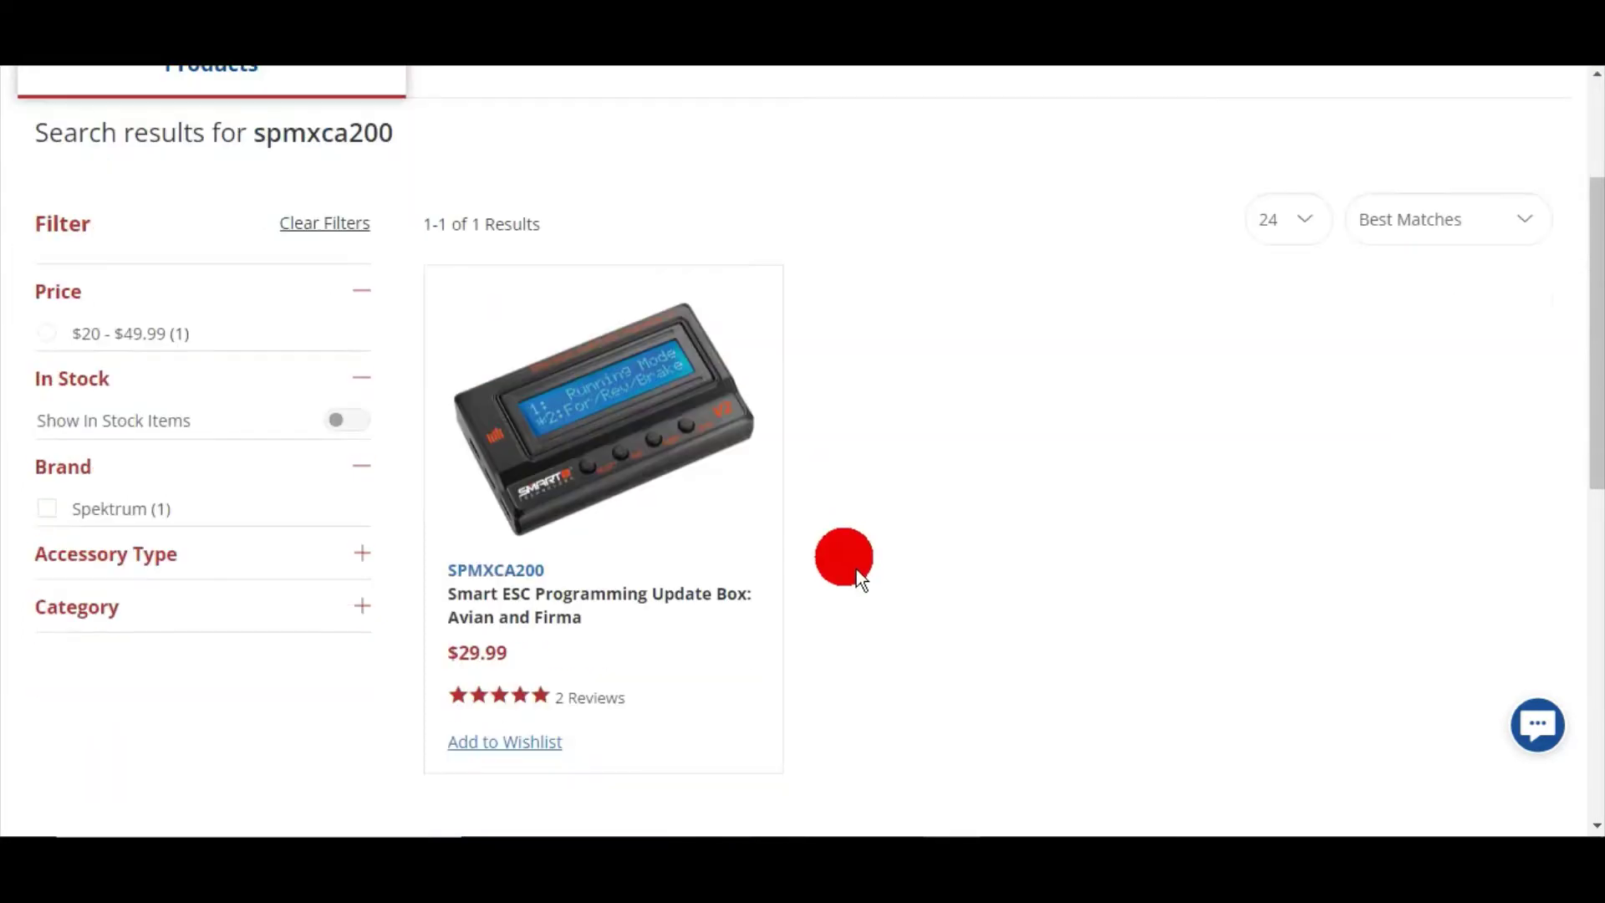
mouse_move(518, 592)
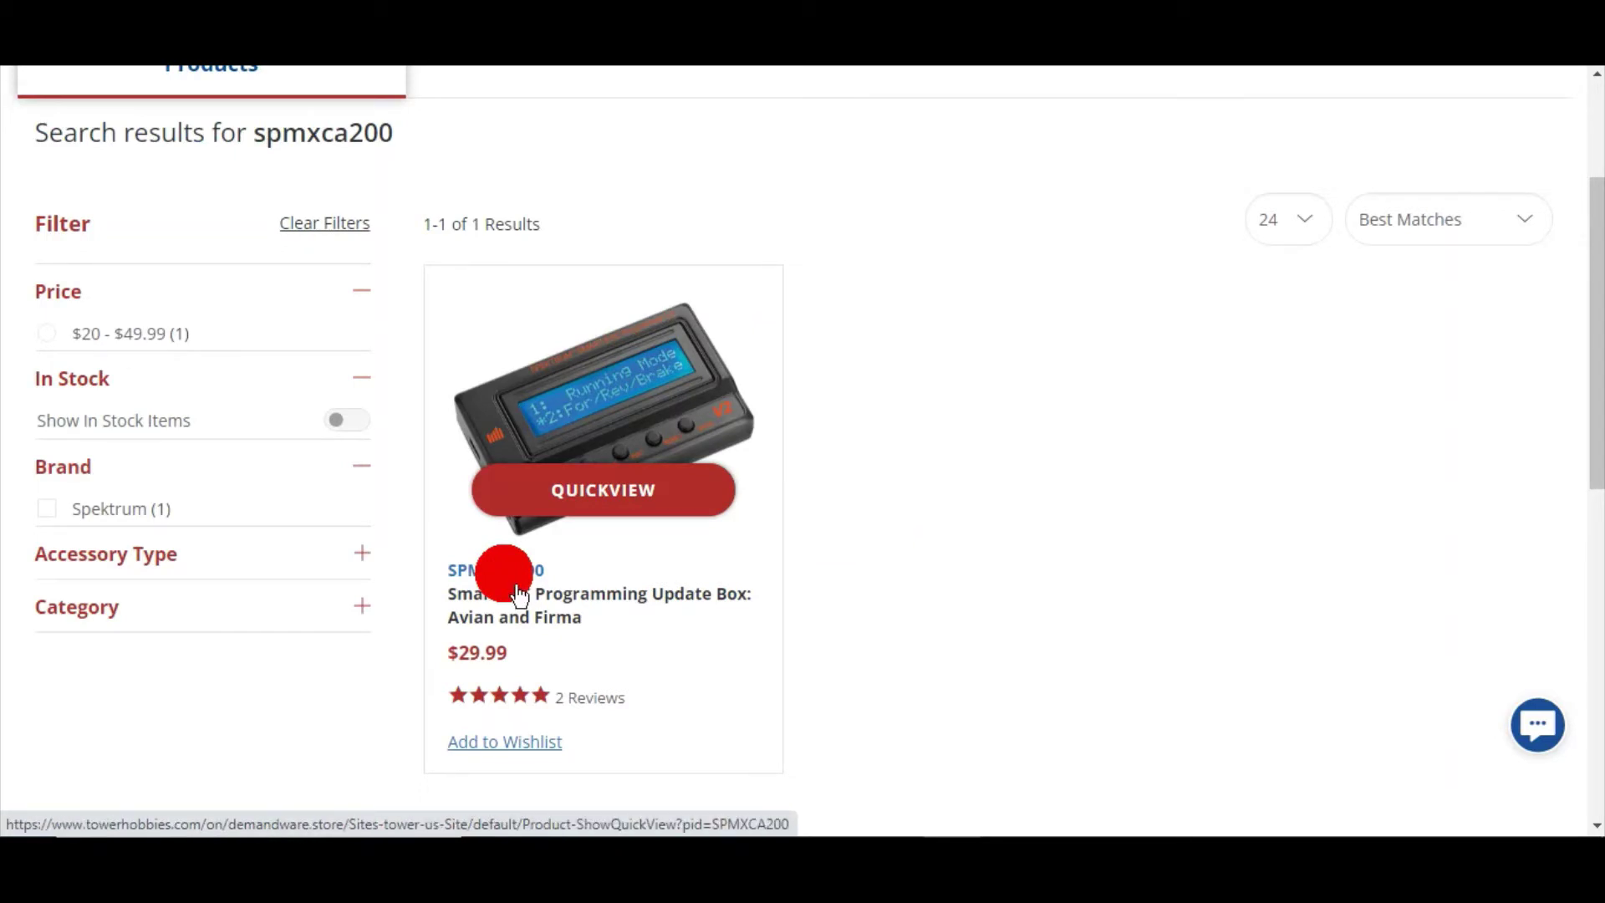
click(518, 592)
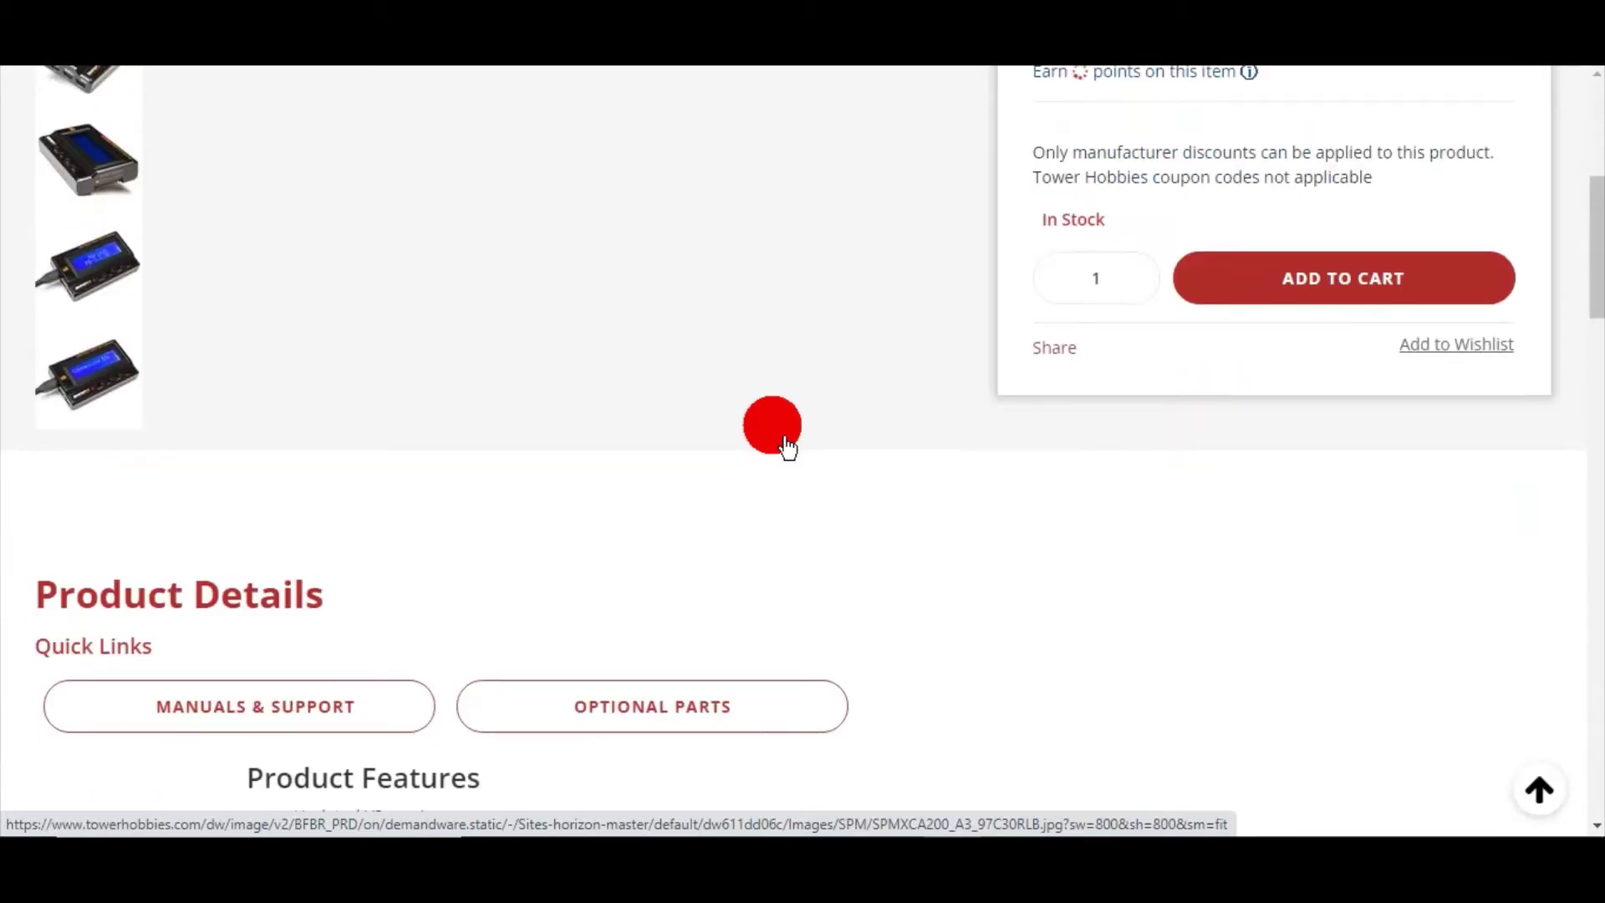
Scroll the product page to find Product Details and its Manuals & Support section.
scroll(788, 448, down, 3)
scroll(788, 448, down, 4)
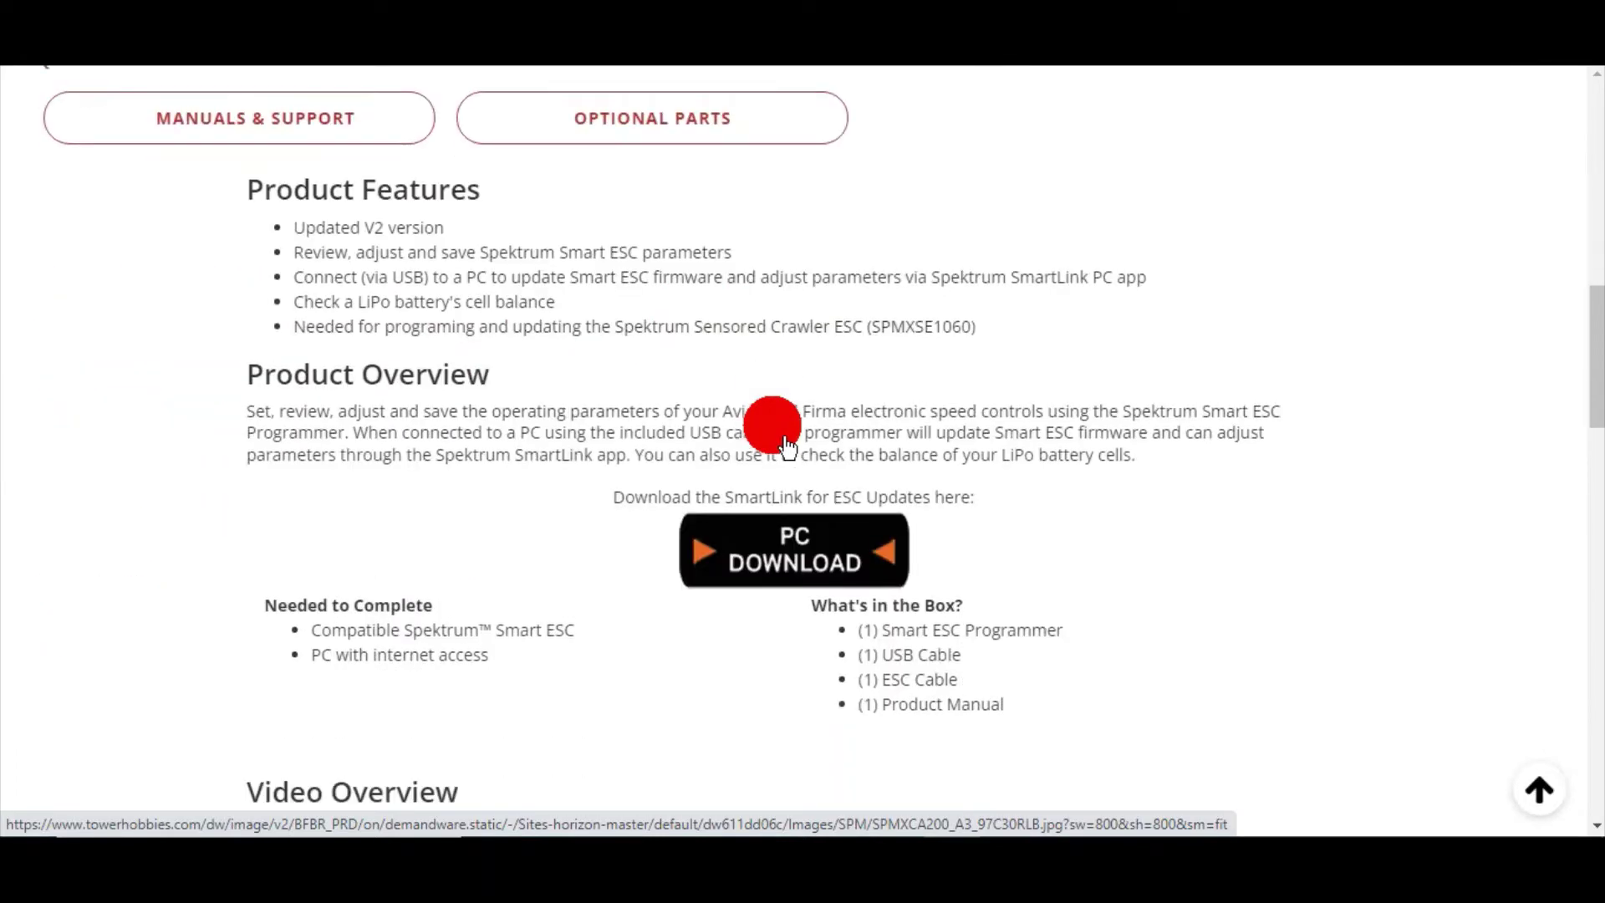
scroll(788, 448, up, 7)
scroll(788, 448, down, 3)
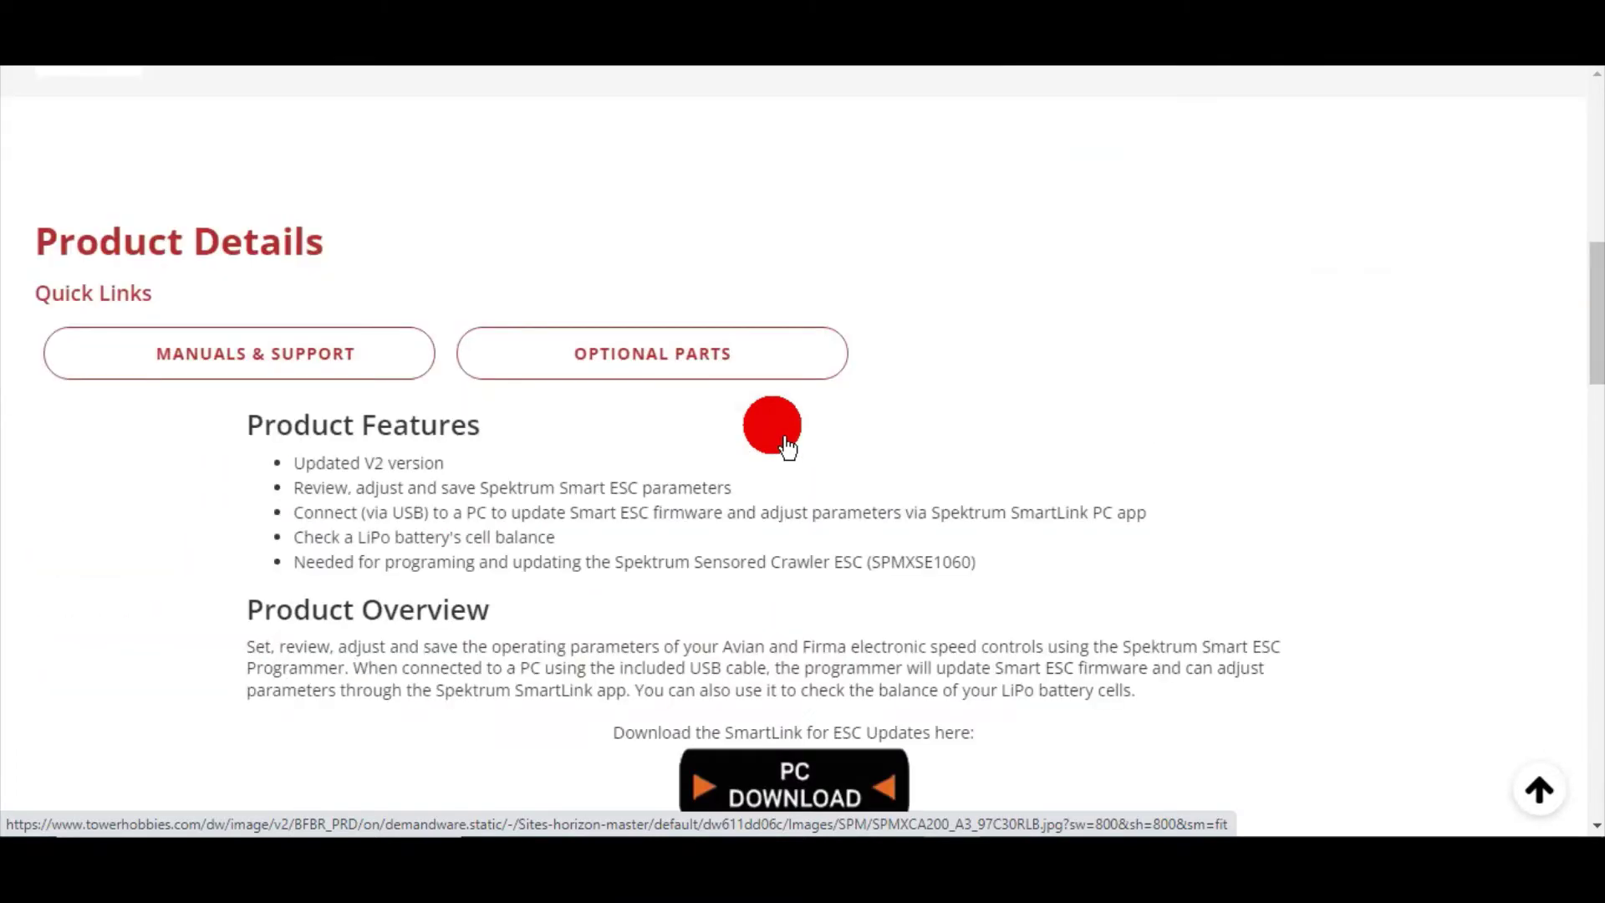
scroll(788, 448, up, 6)
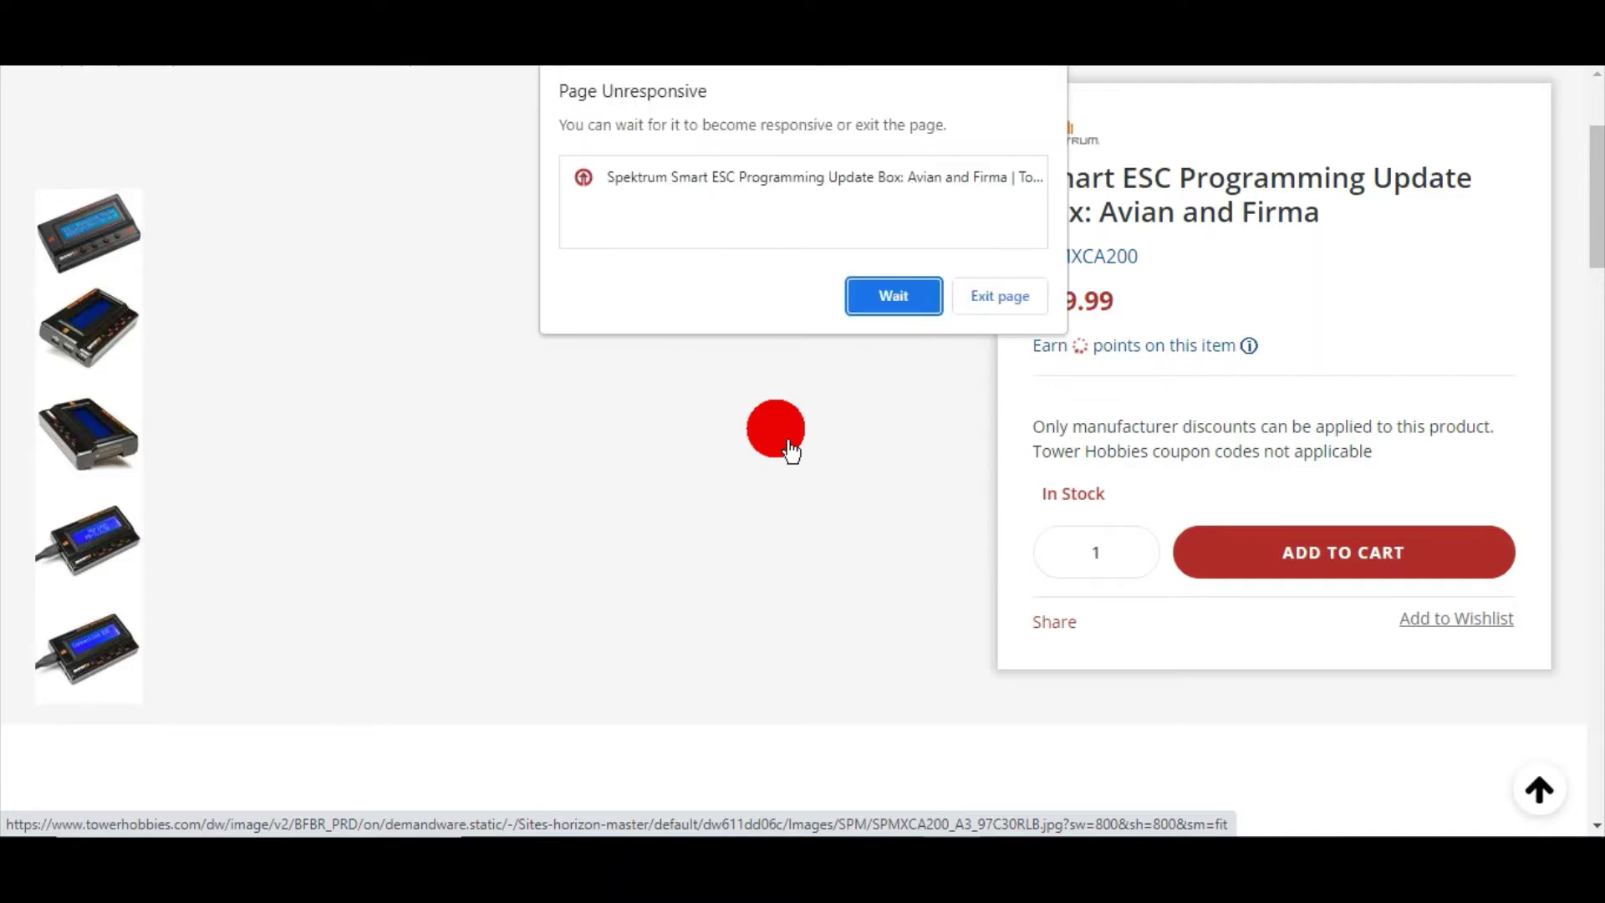
scroll(786, 553, down, 5)
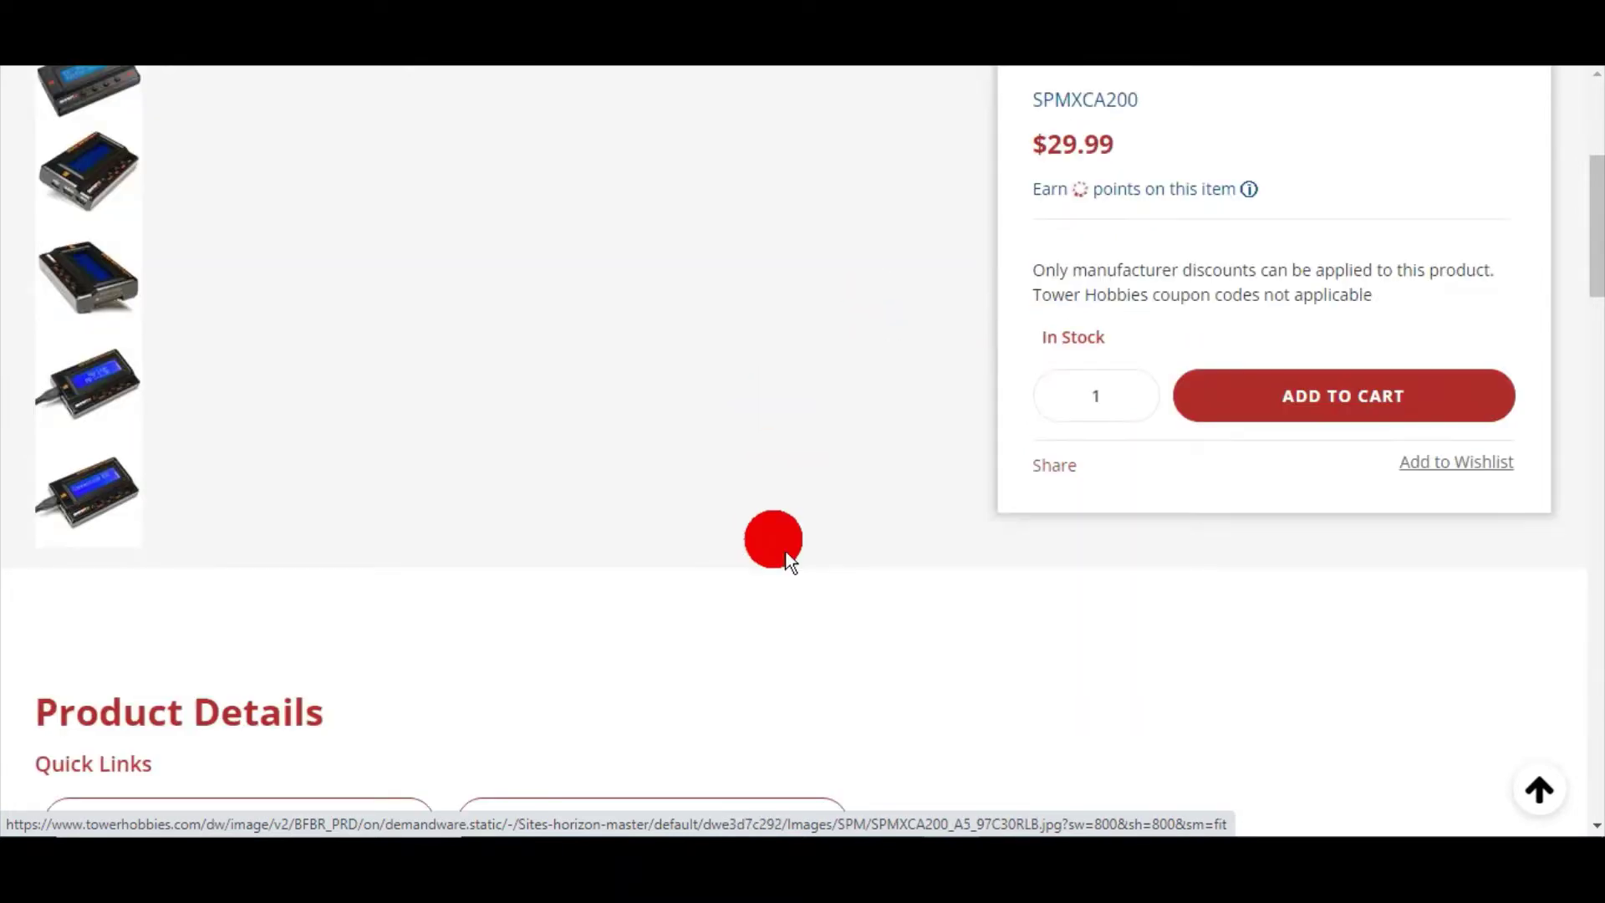
scroll(786, 553, down, 8)
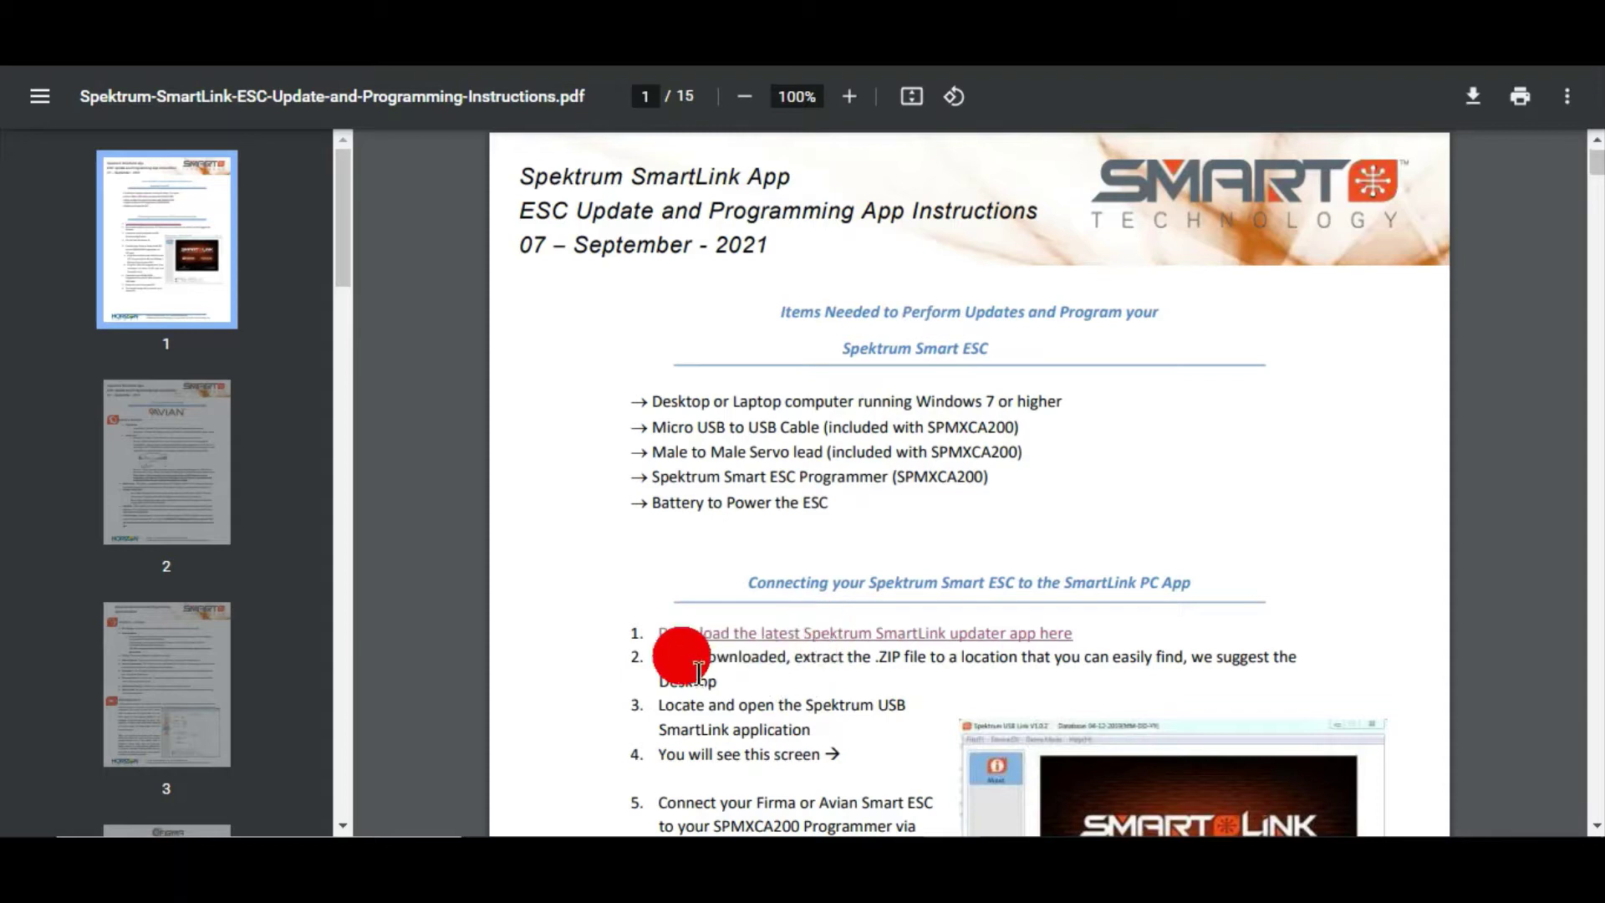
scroll(696, 673, down, 1)
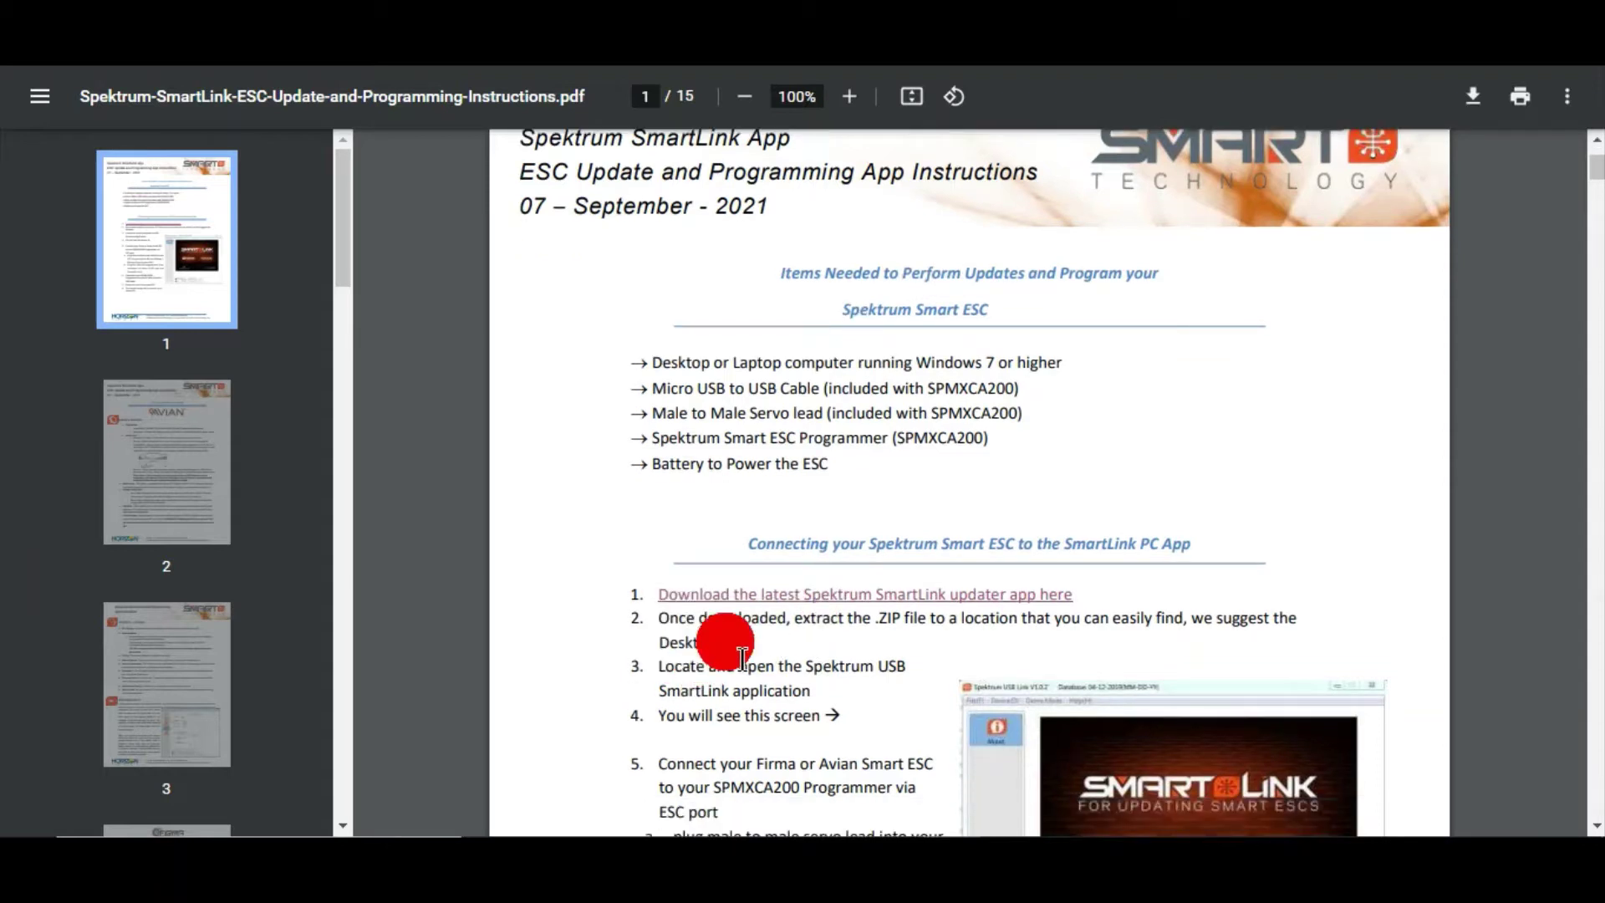
scroll(742, 659, down, 4)
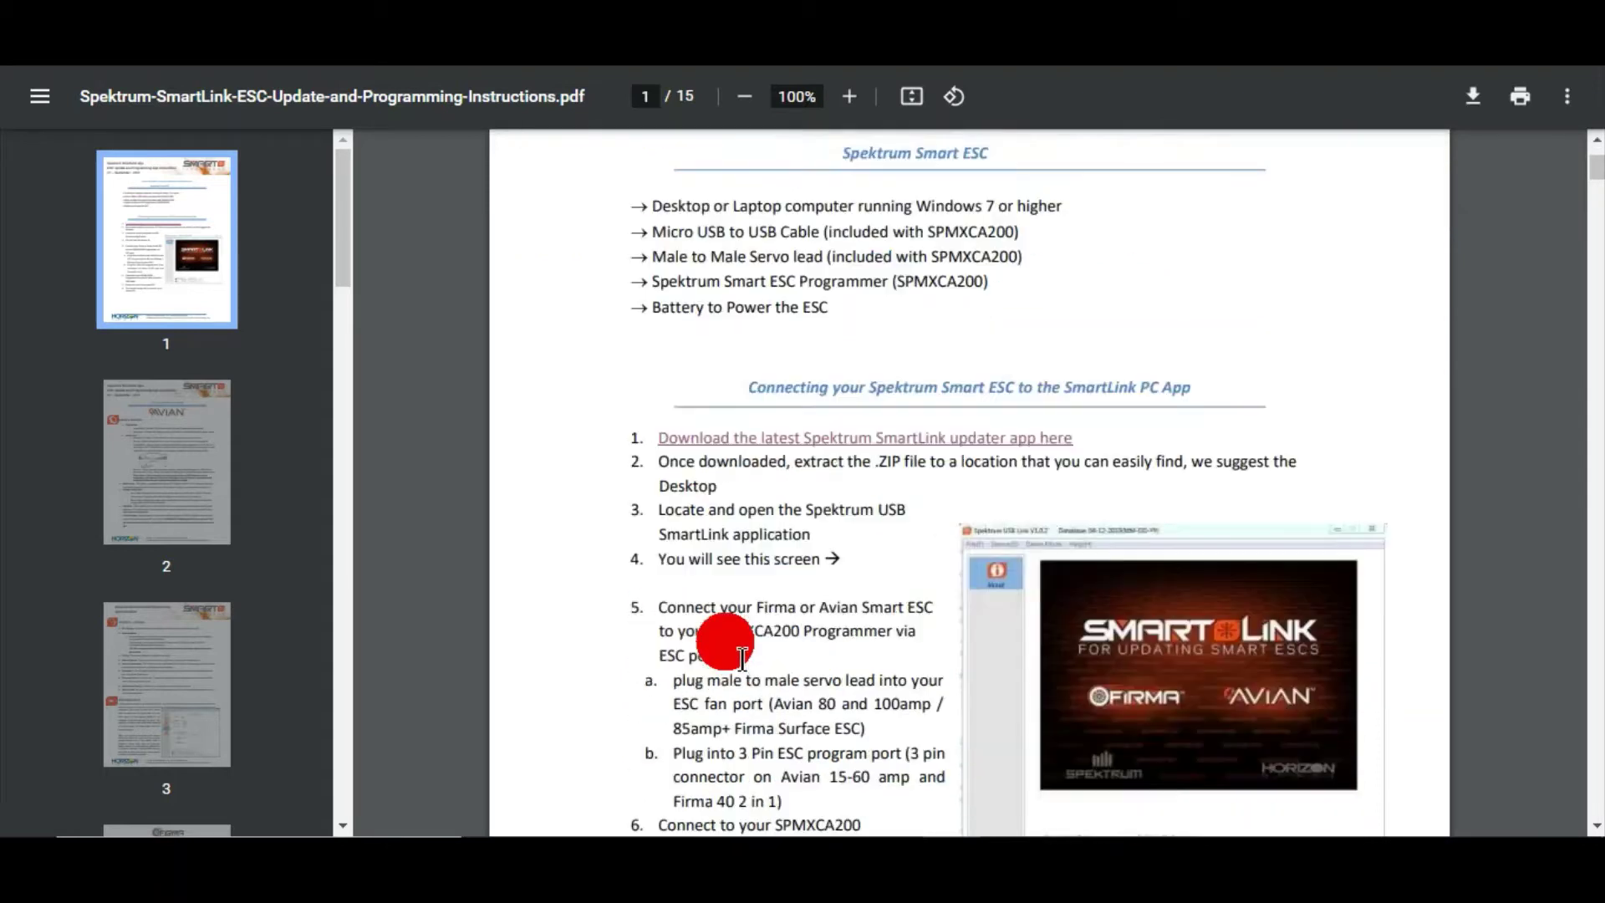
scroll(930, 588, down, 3)
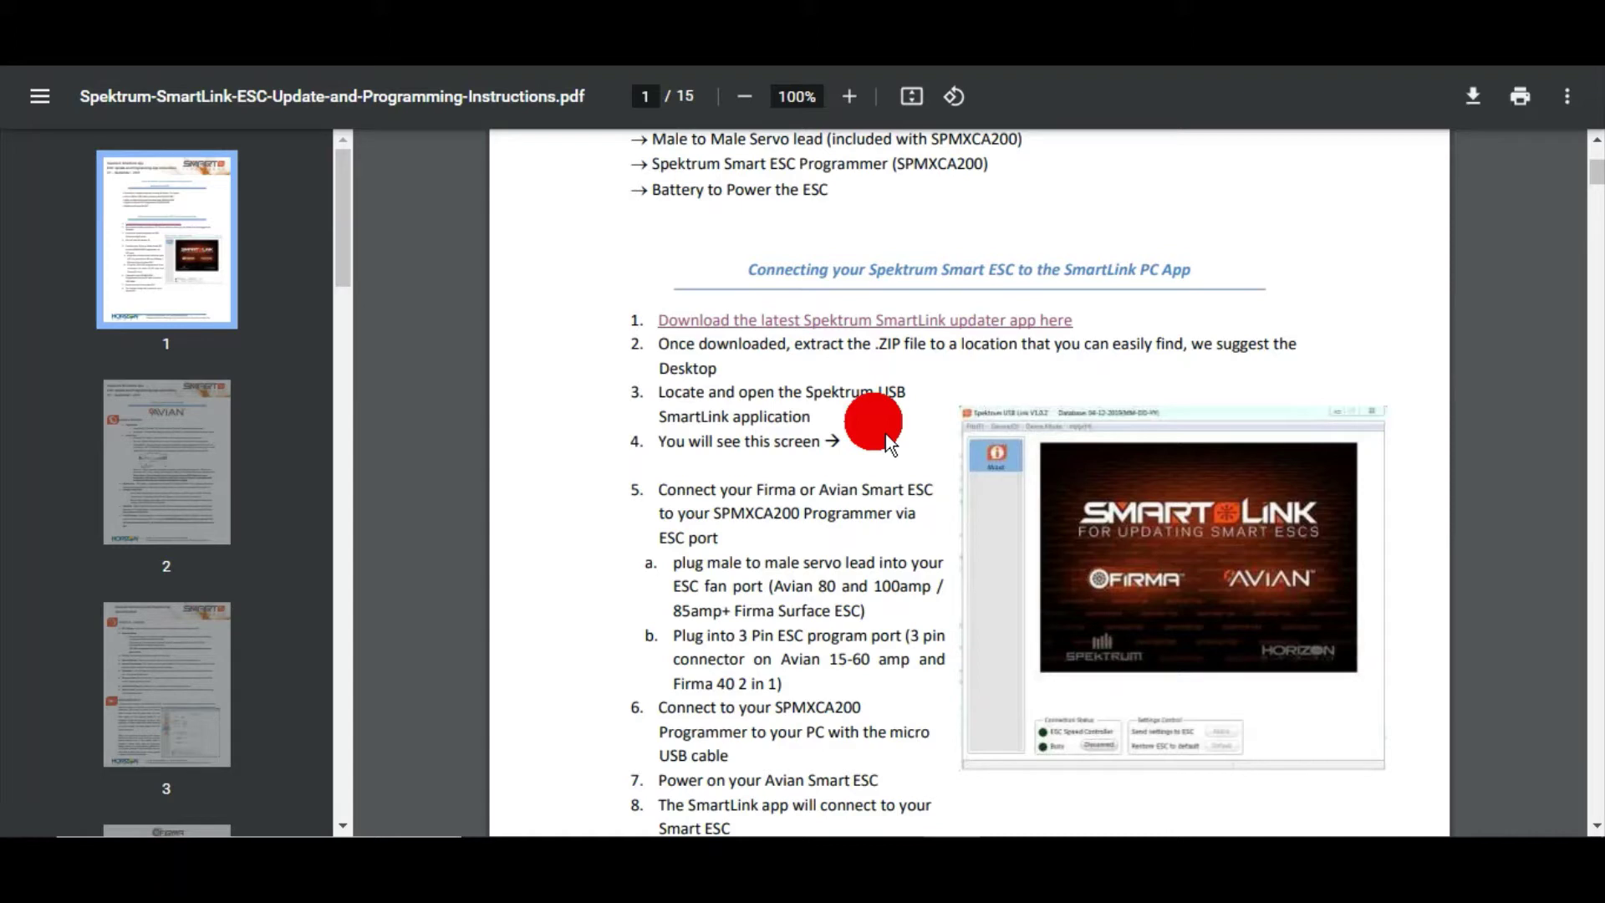
Download Spektrum-SmartLink-ESC-Programmer-V1.0.9.zip from the updater link and open it in WinRAR.
click(886, 326)
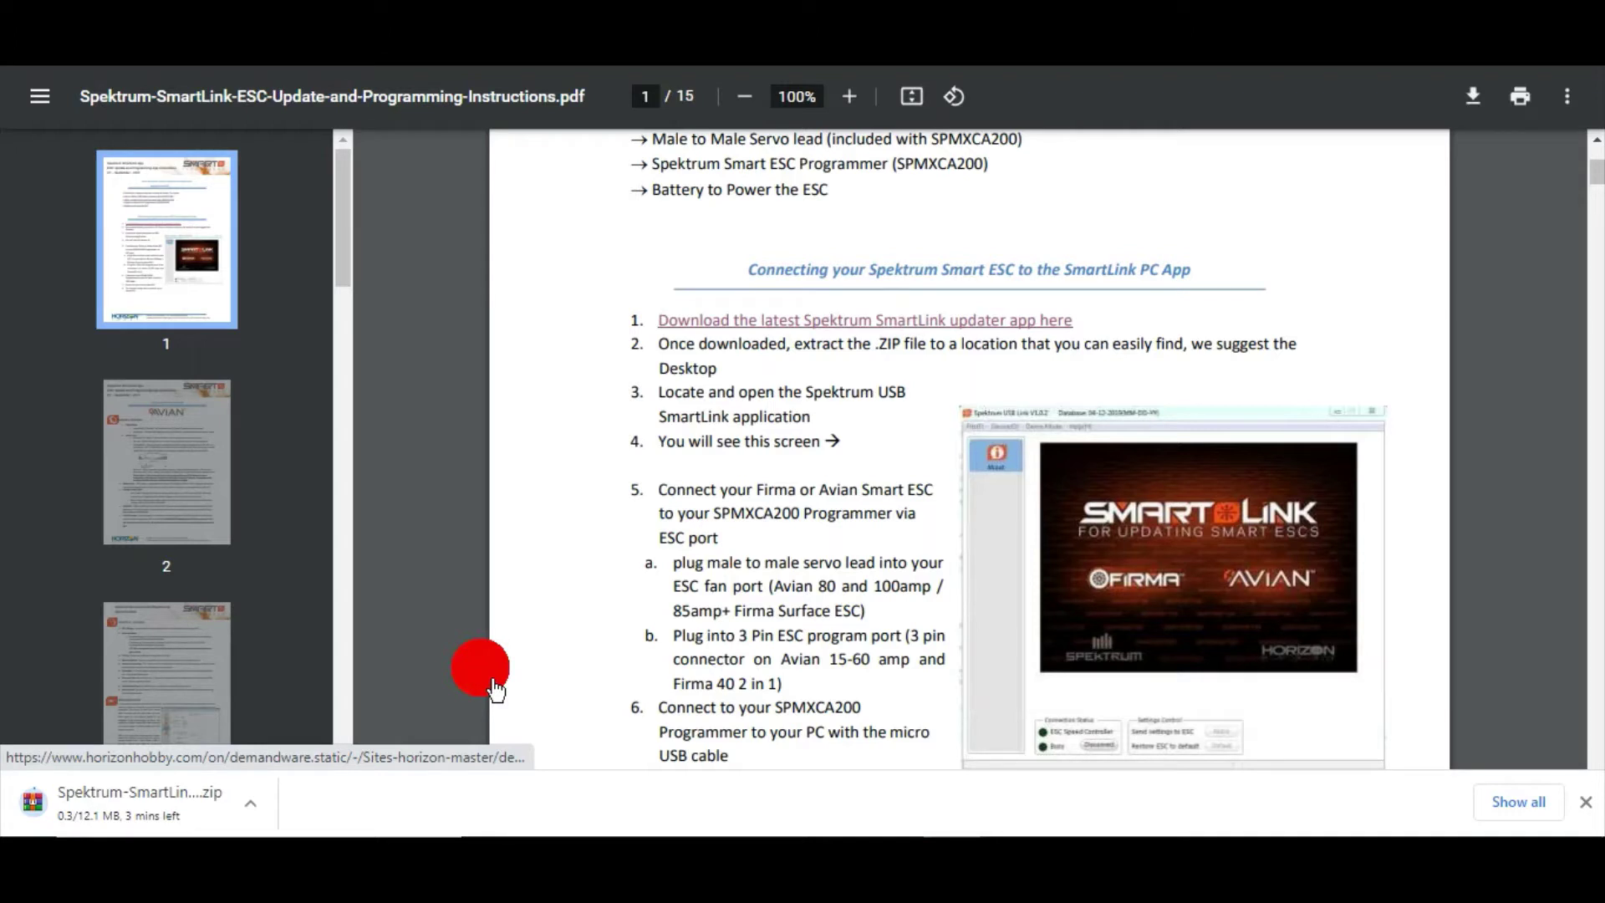
click(261, 821)
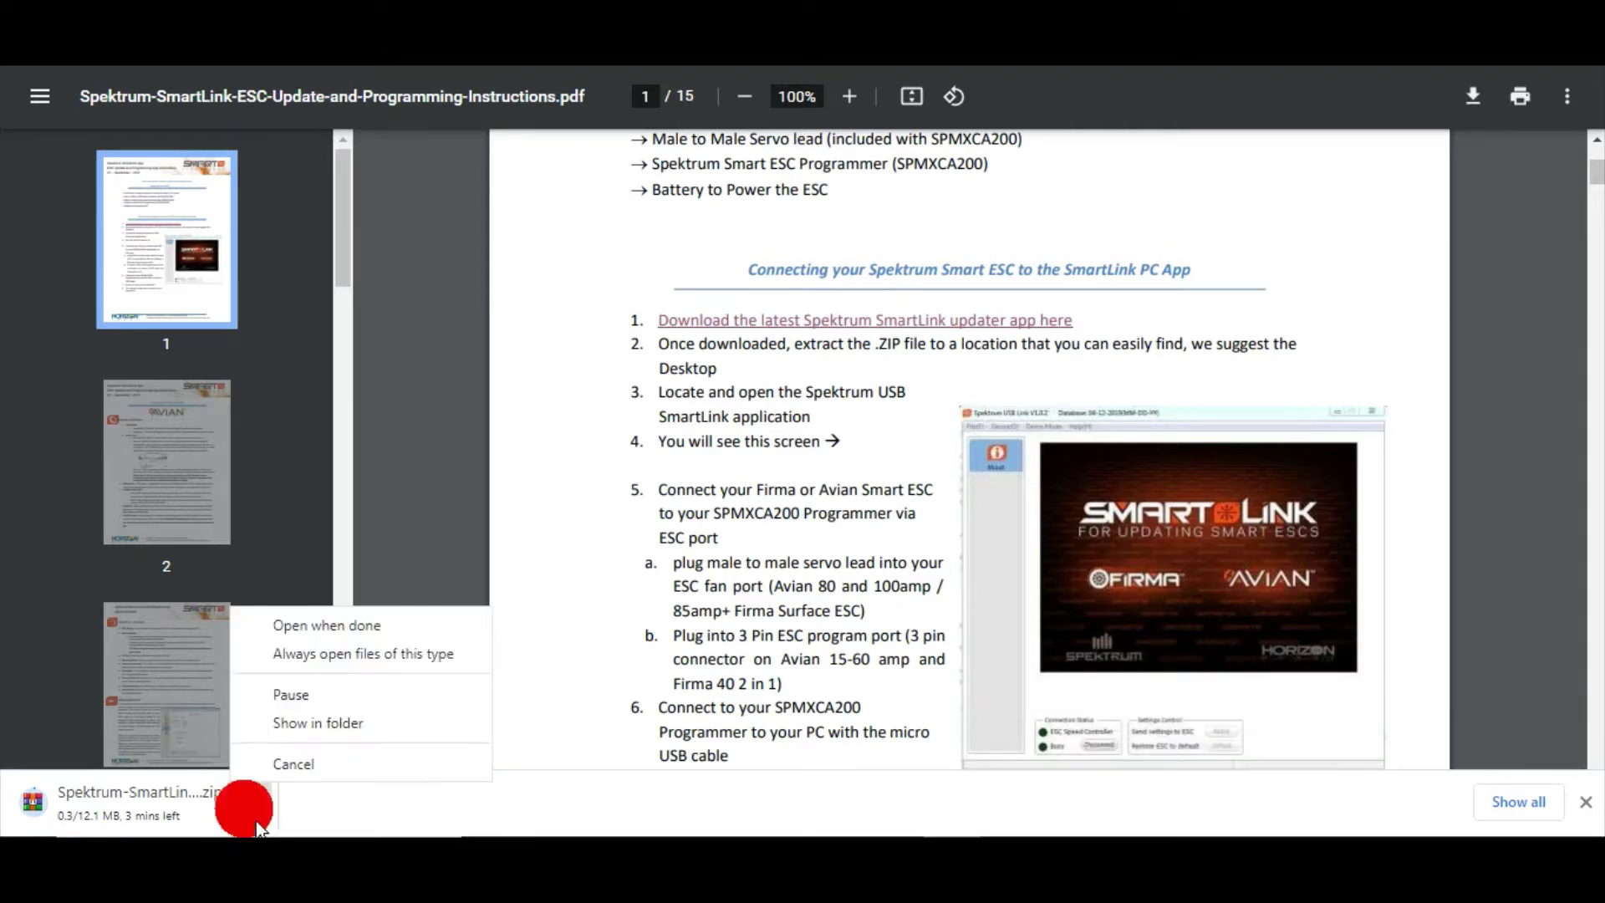
click(306, 643)
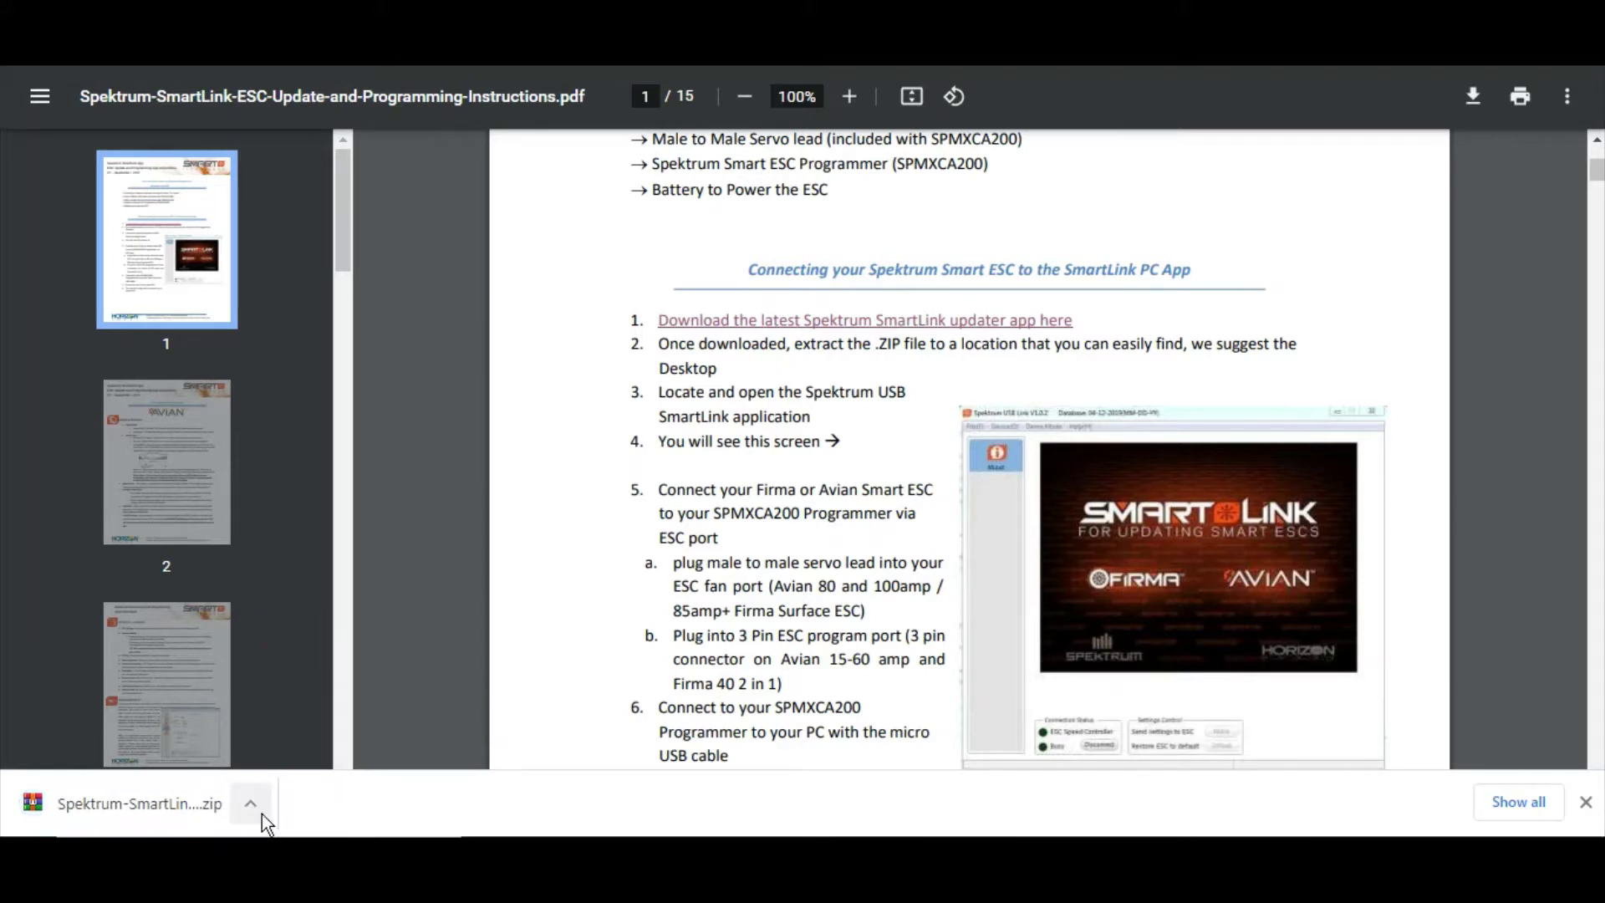
click(251, 804)
click(307, 654)
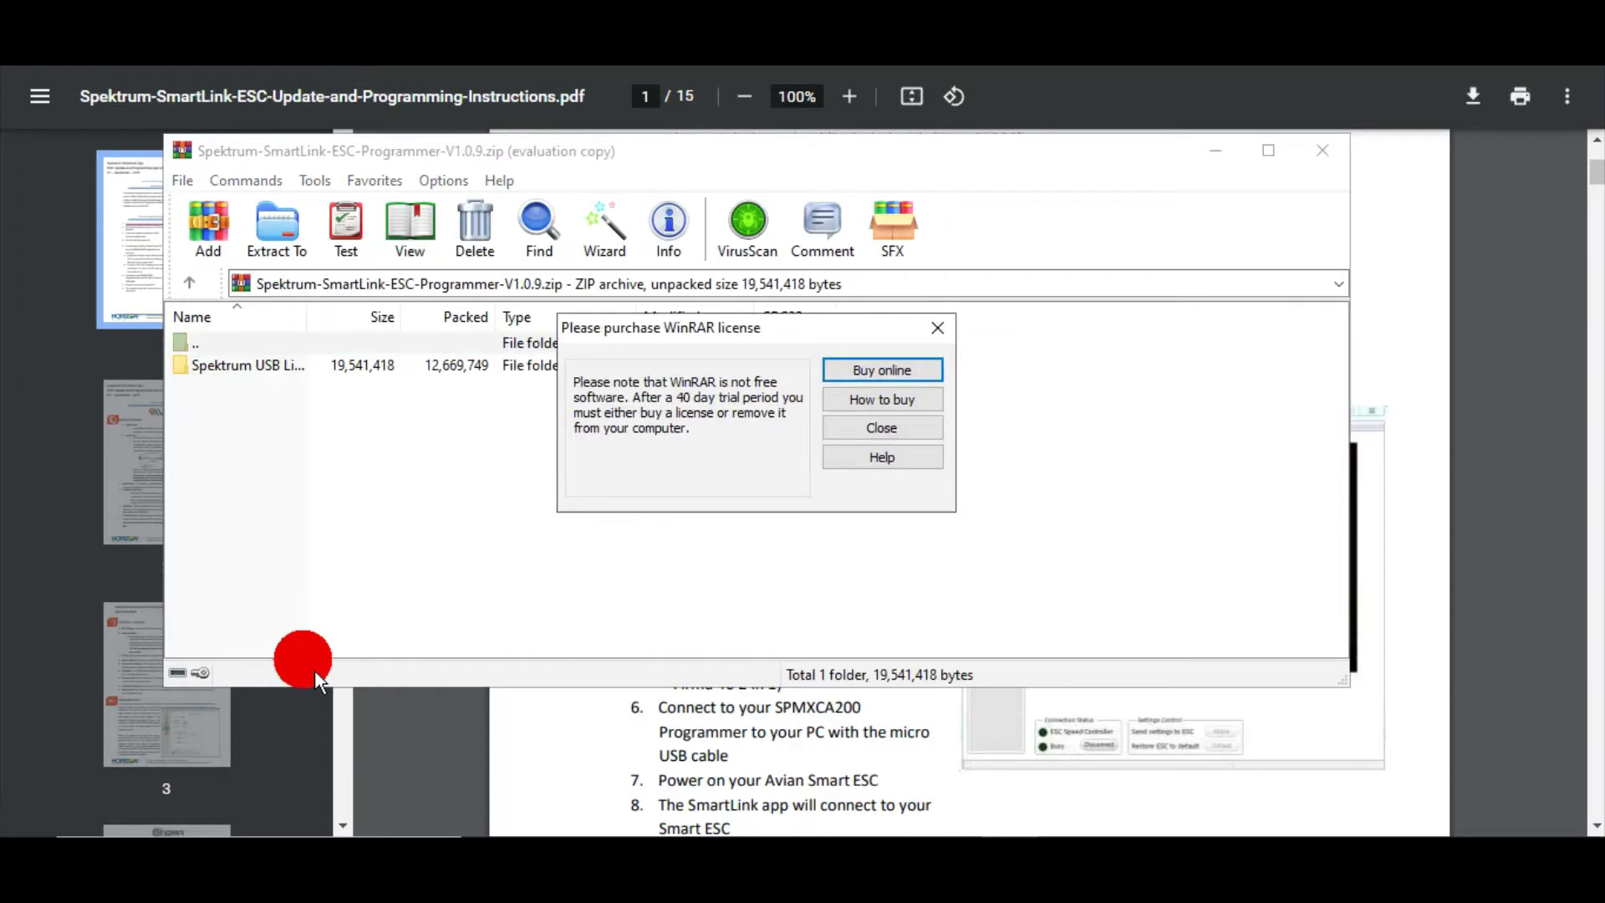
Close the WinRAR licence reminder and select the Spektrum USB Link folder in the archive.
click(955, 340)
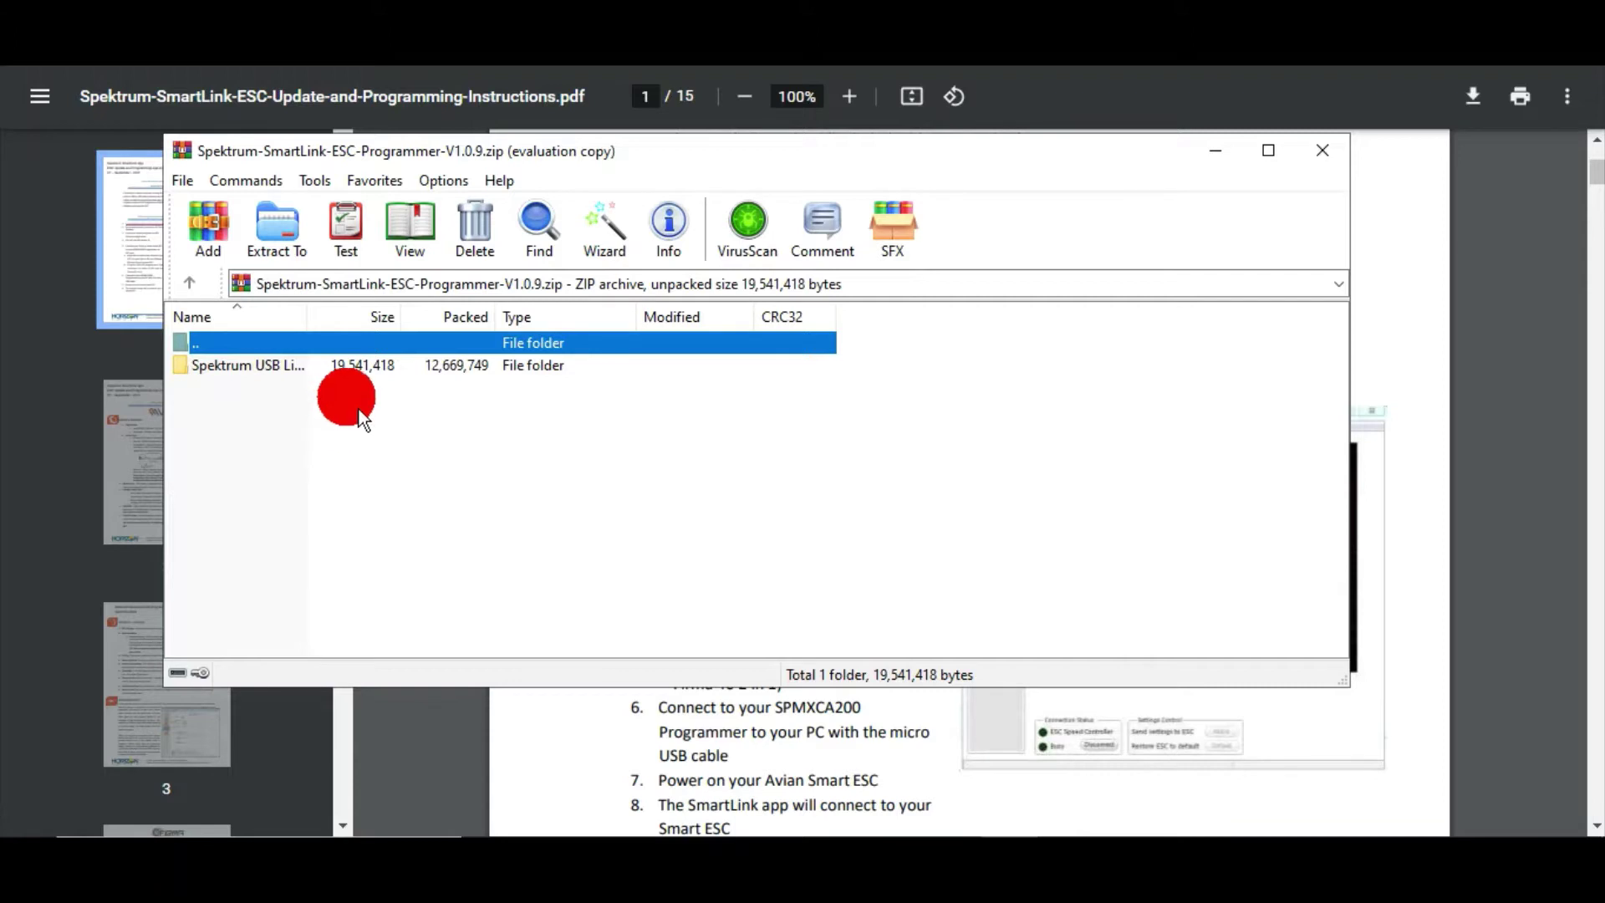
drag(358, 408, 360, 358)
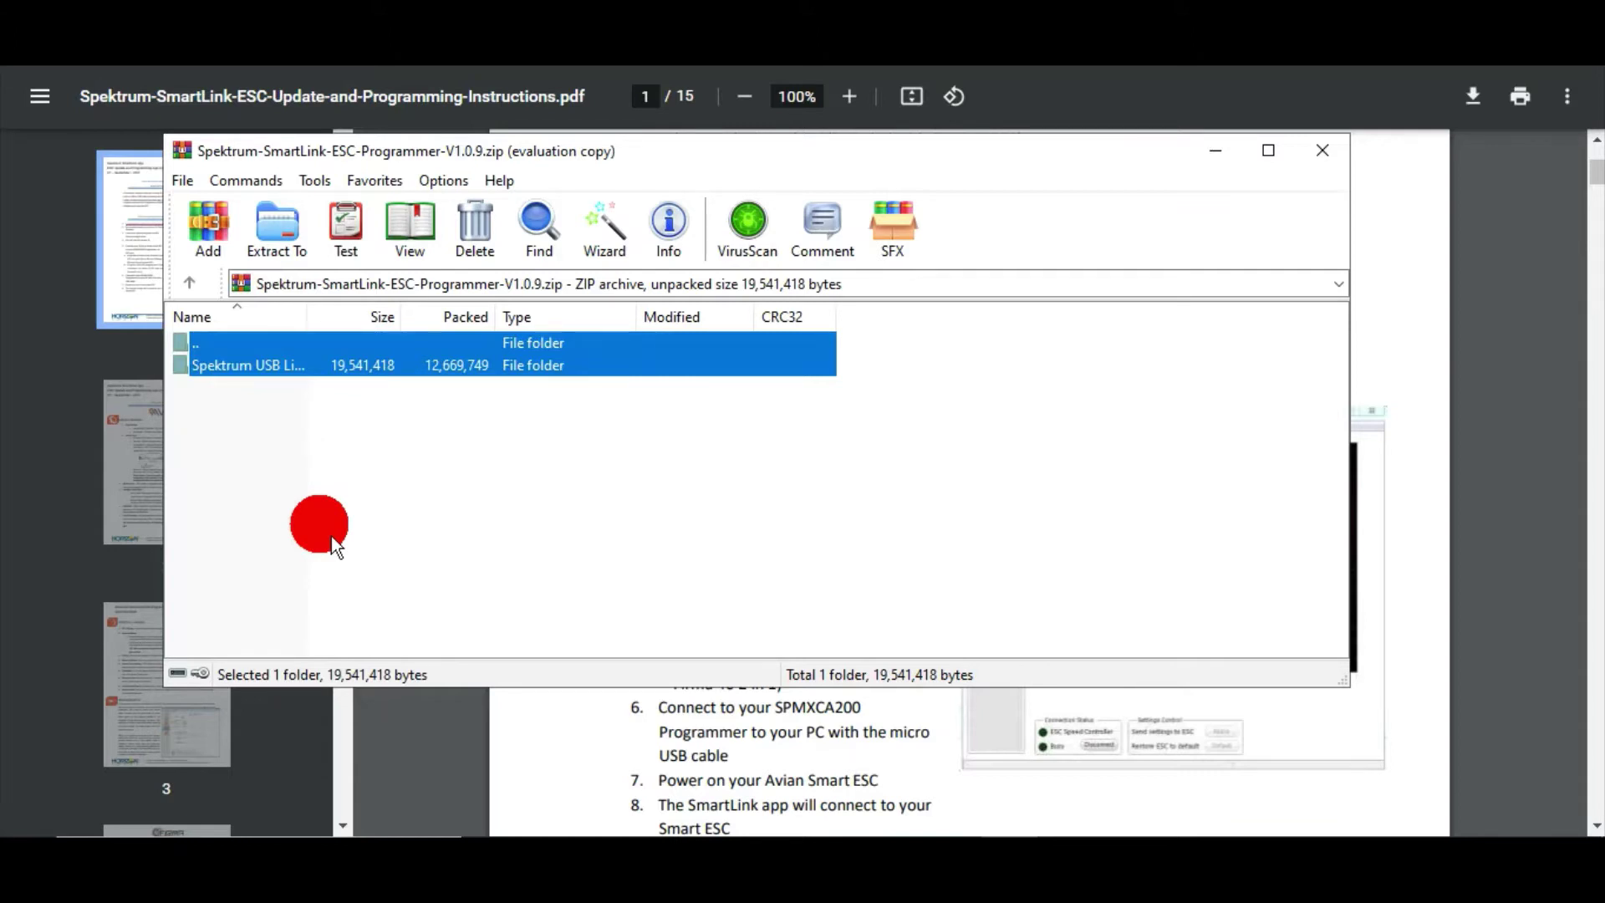
Extract the Spektrum USB Link folder to the Desktop, keeping existing files, then close WinRAR.
click(279, 238)
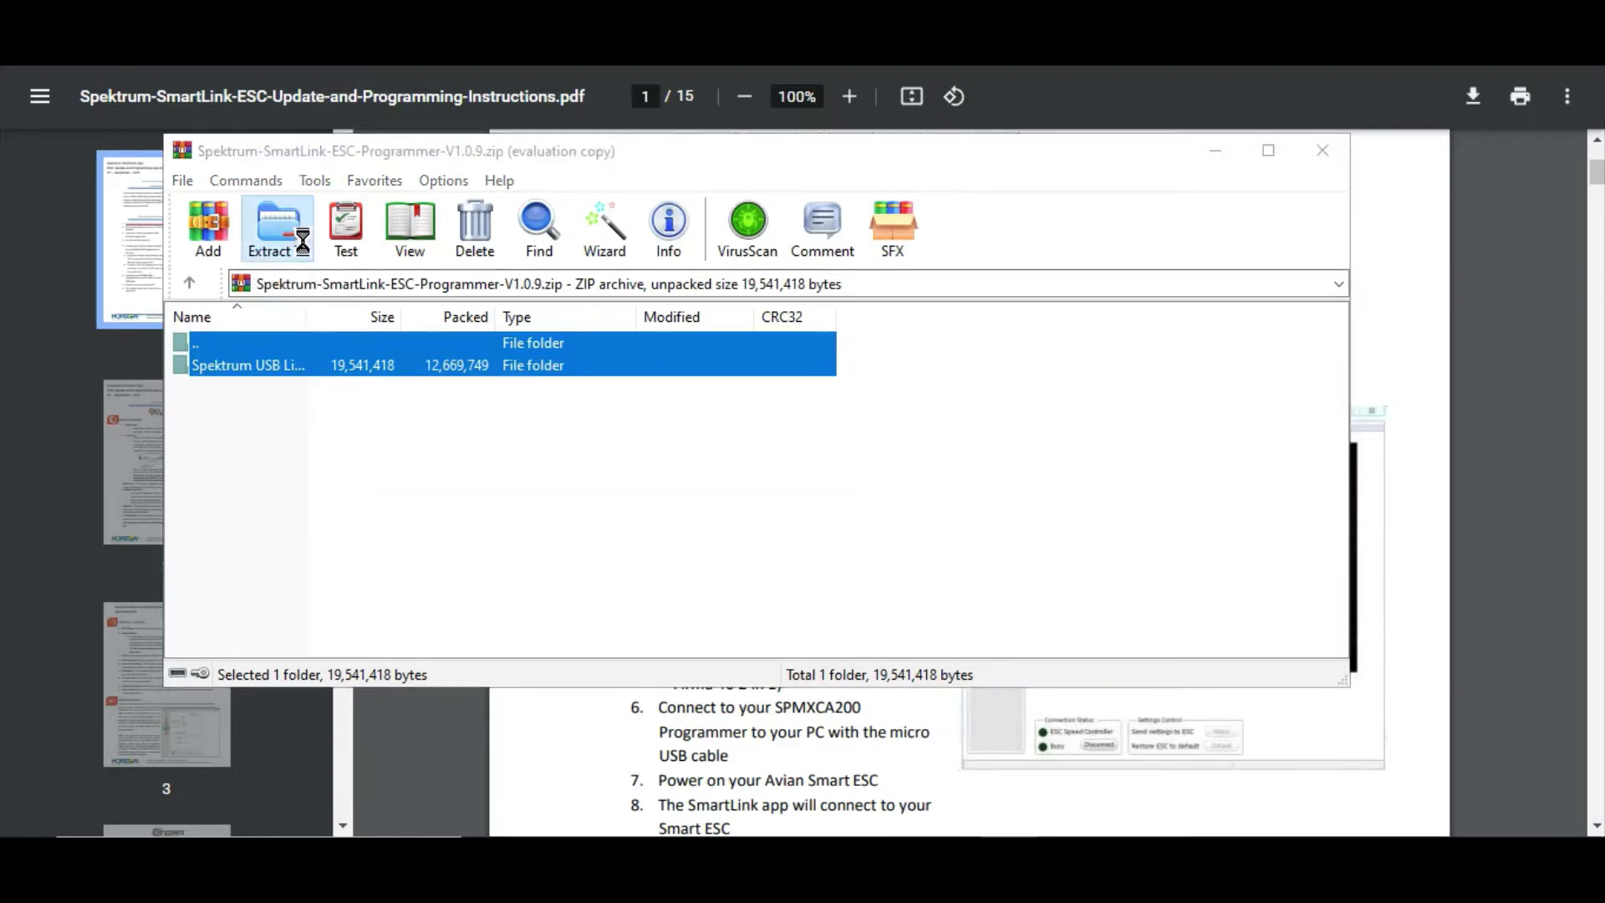
click(480, 303)
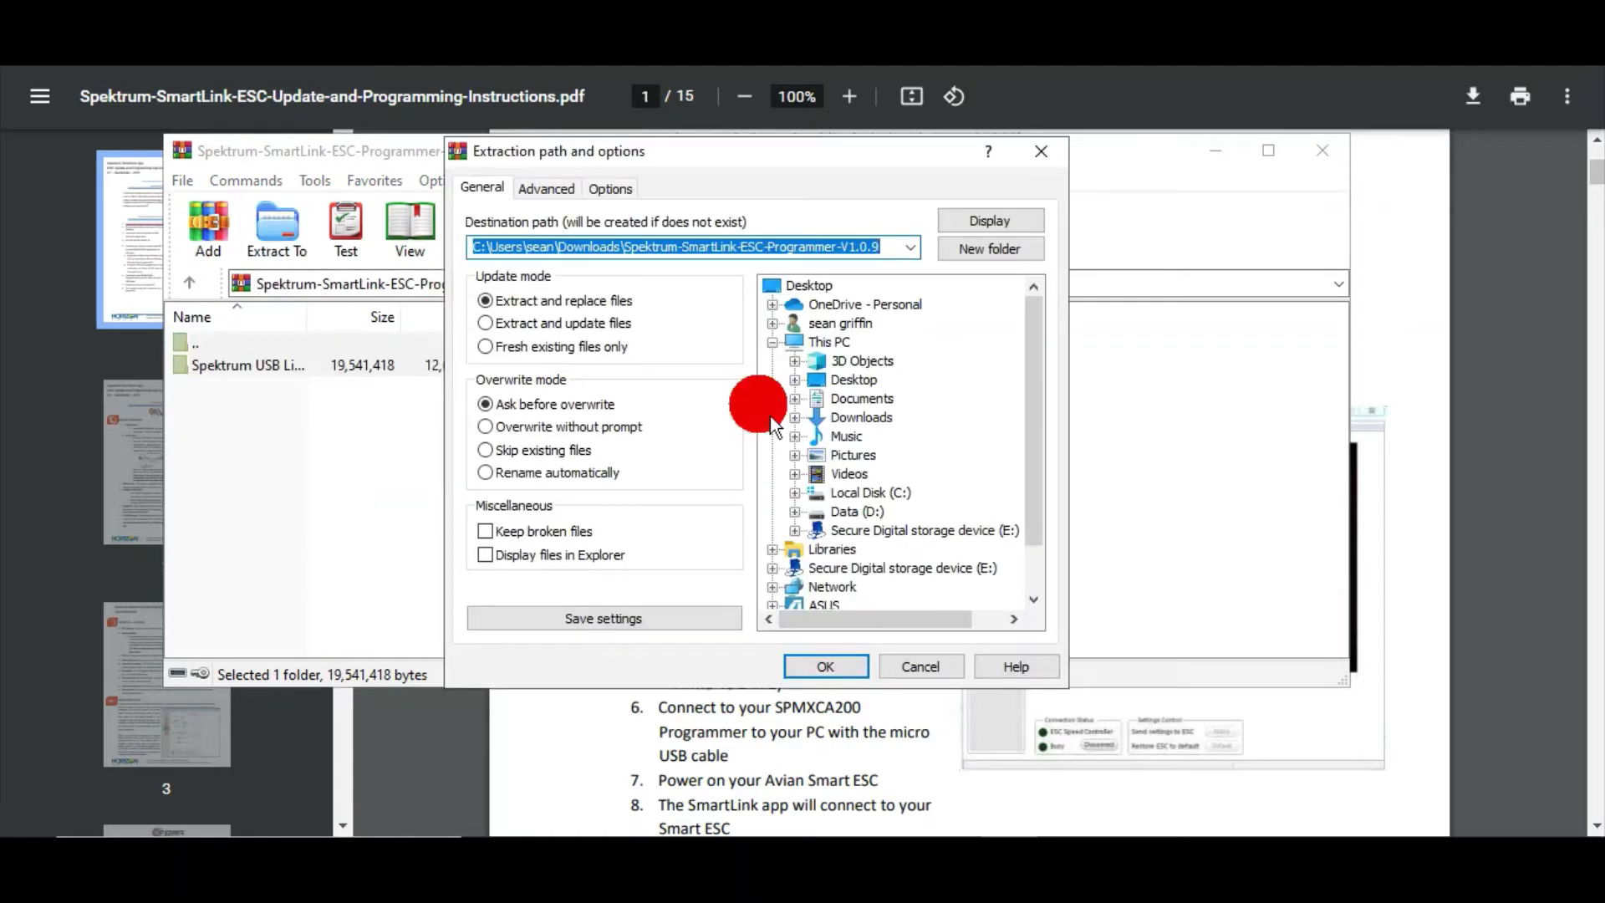
click(848, 382)
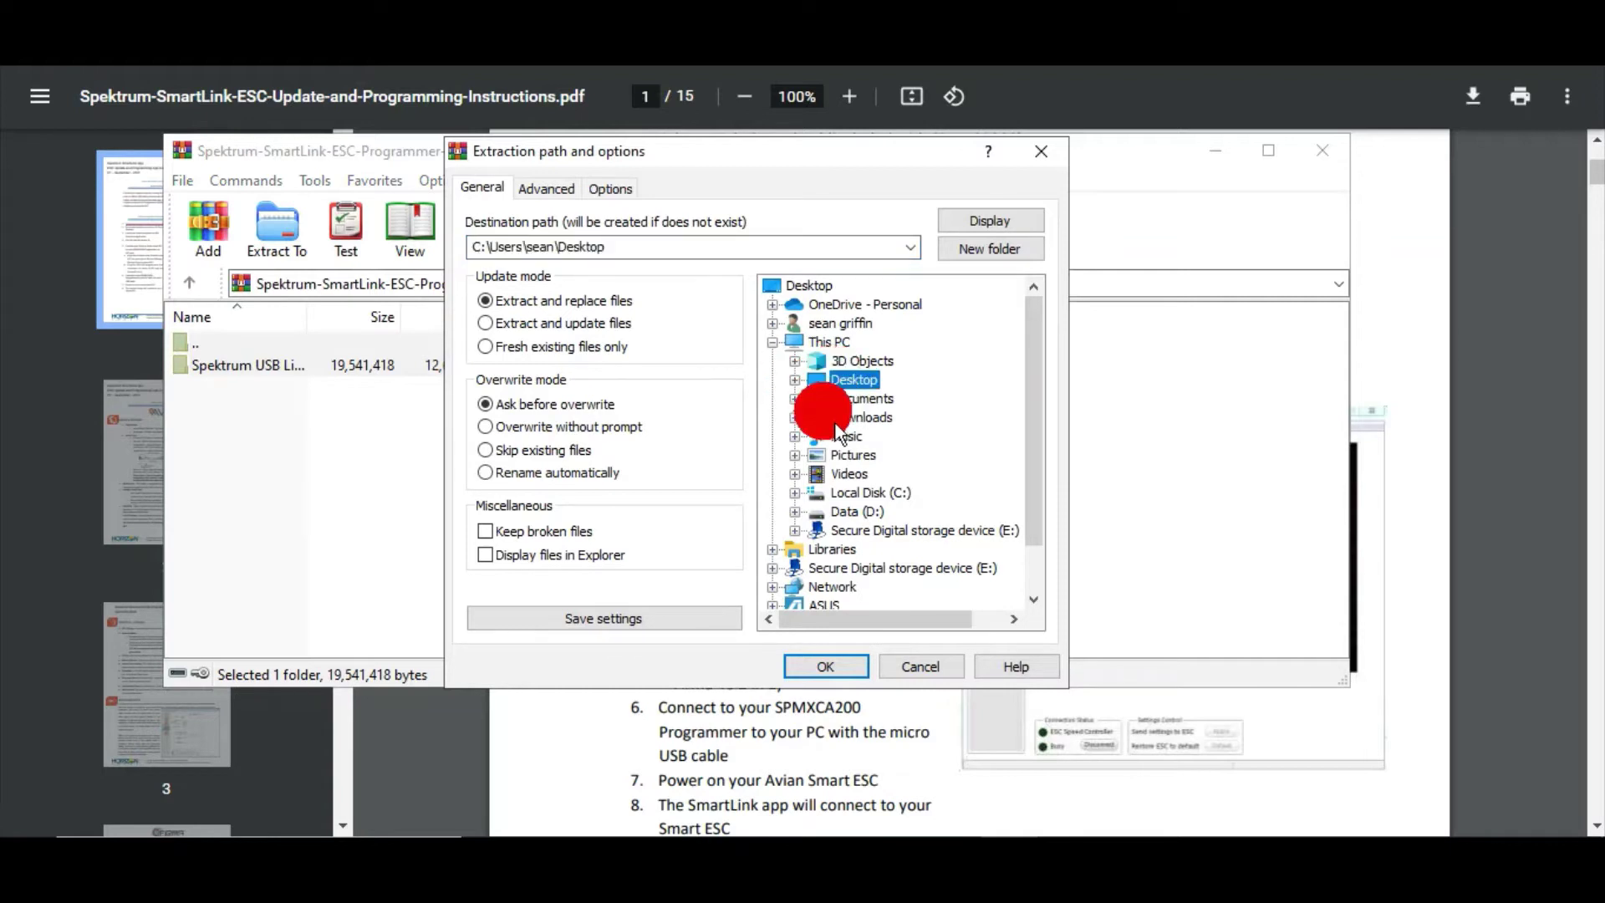
click(824, 667)
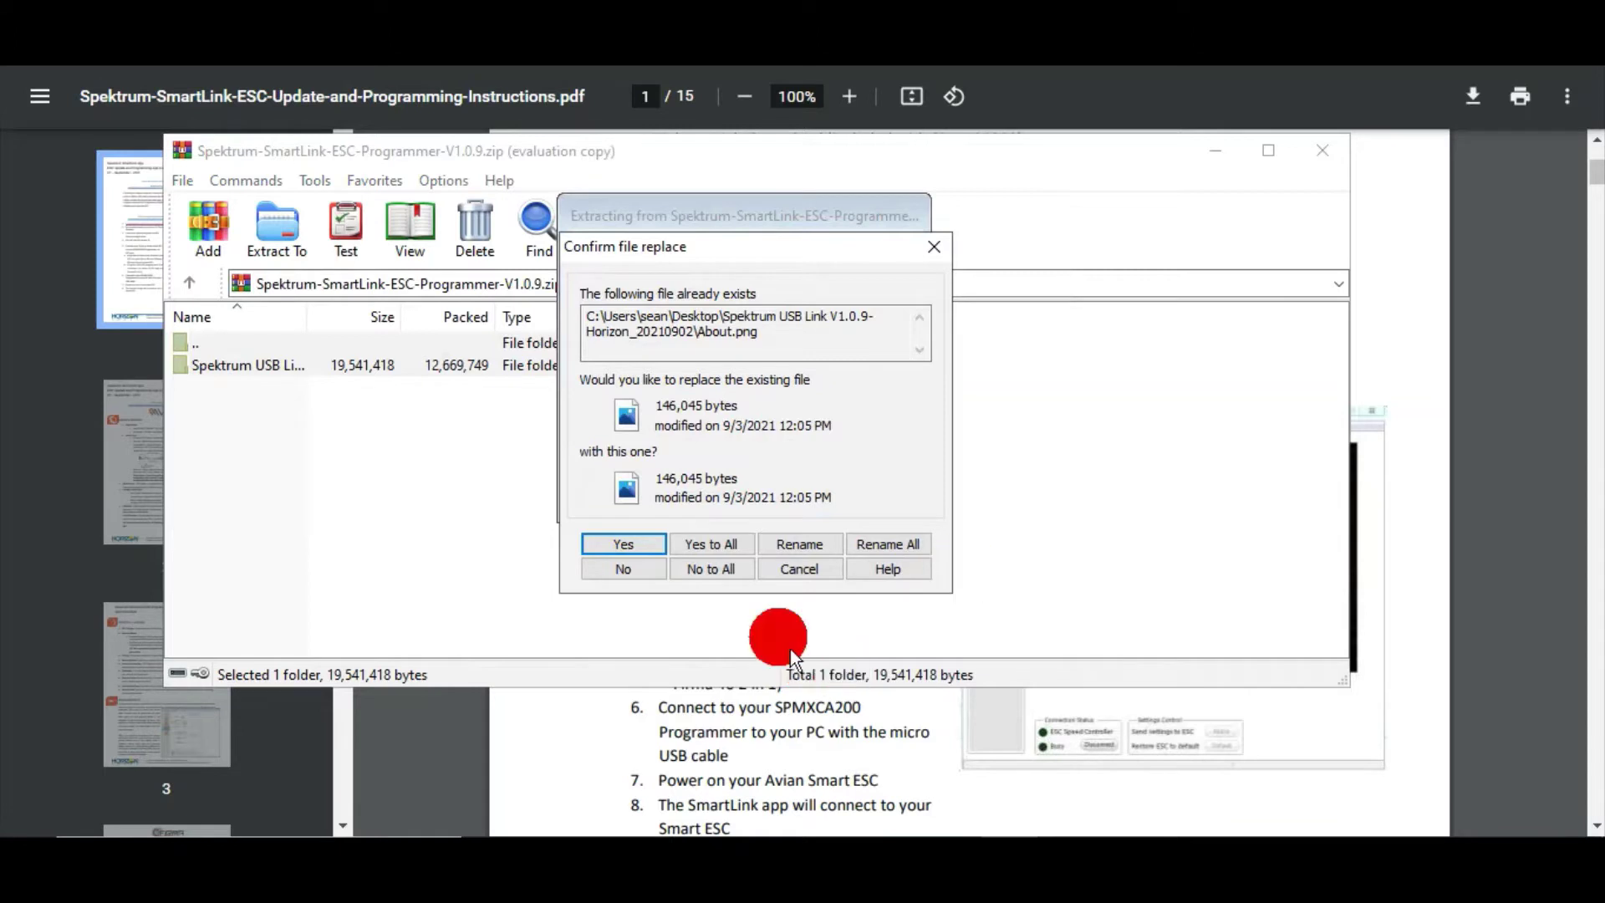
click(741, 570)
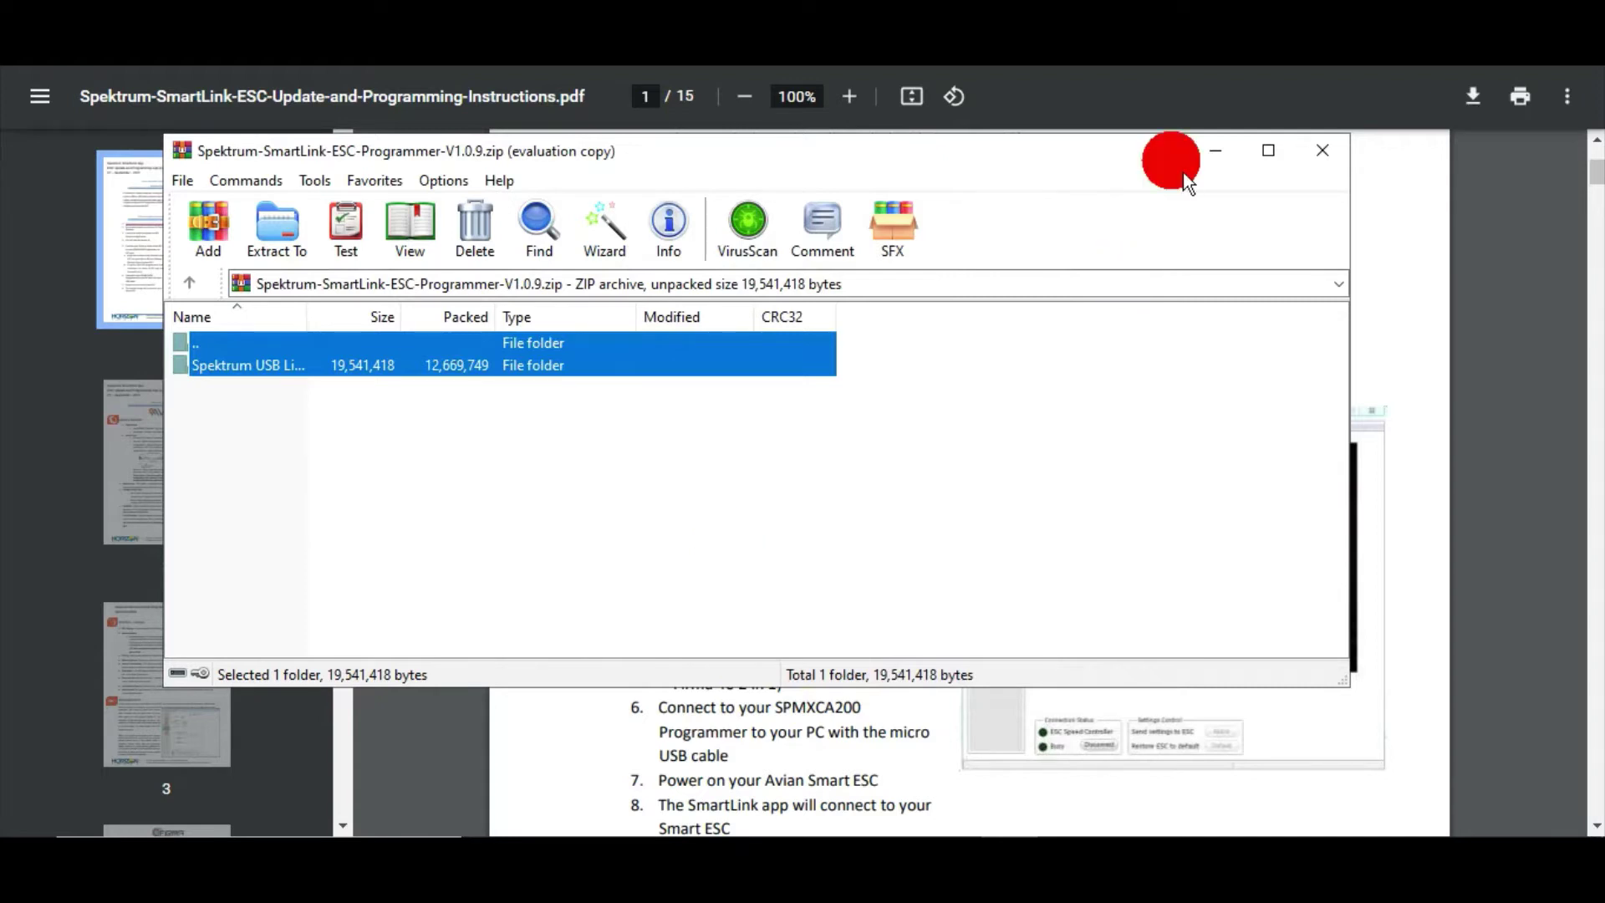
click(1329, 151)
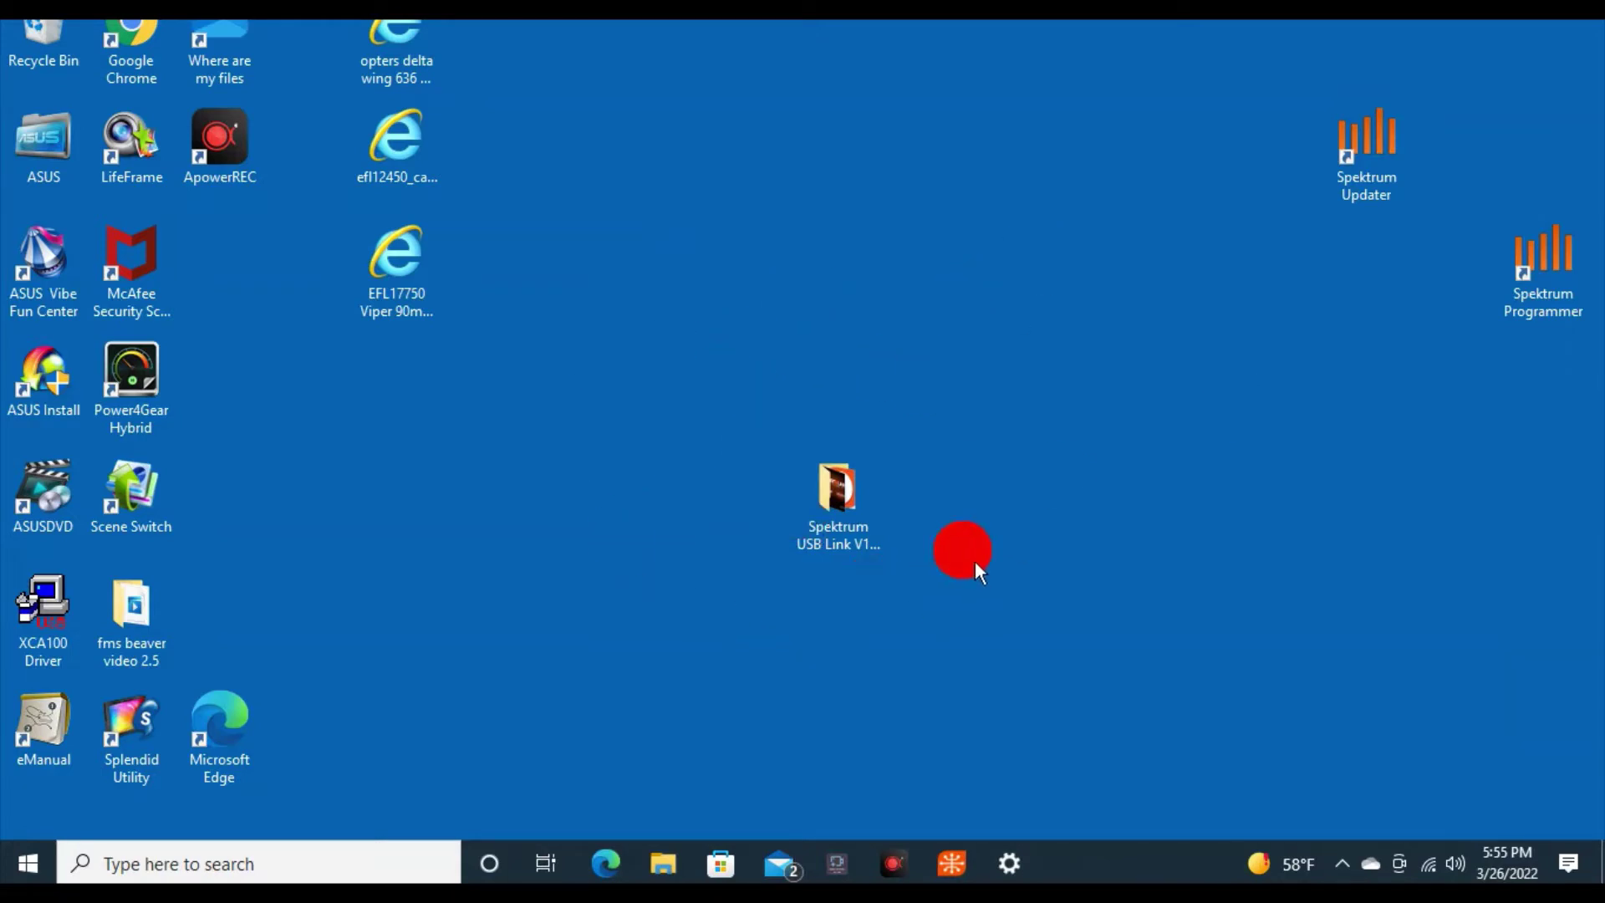
Select the extracted Spektrum USB Link V1.0.9-Horizon_20210902 folder on the desktop.
click(857, 495)
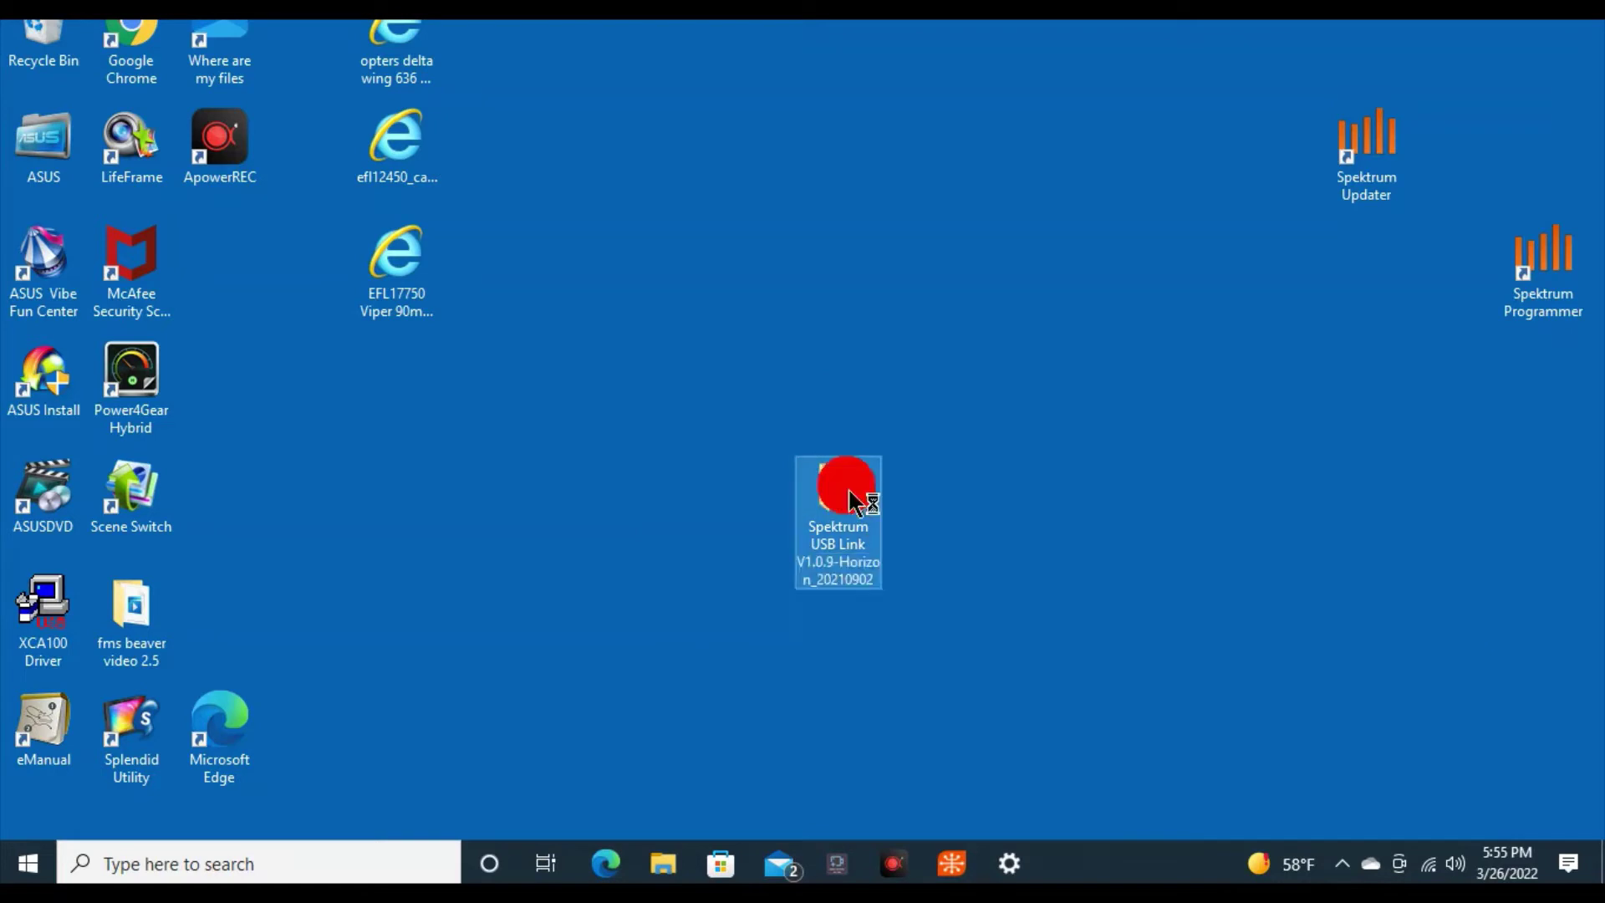
Open the Spektrum USB Link V1.0.9-Horizon_20210902 folder and select the Spektrum USB Link application file.
double_click(858, 495)
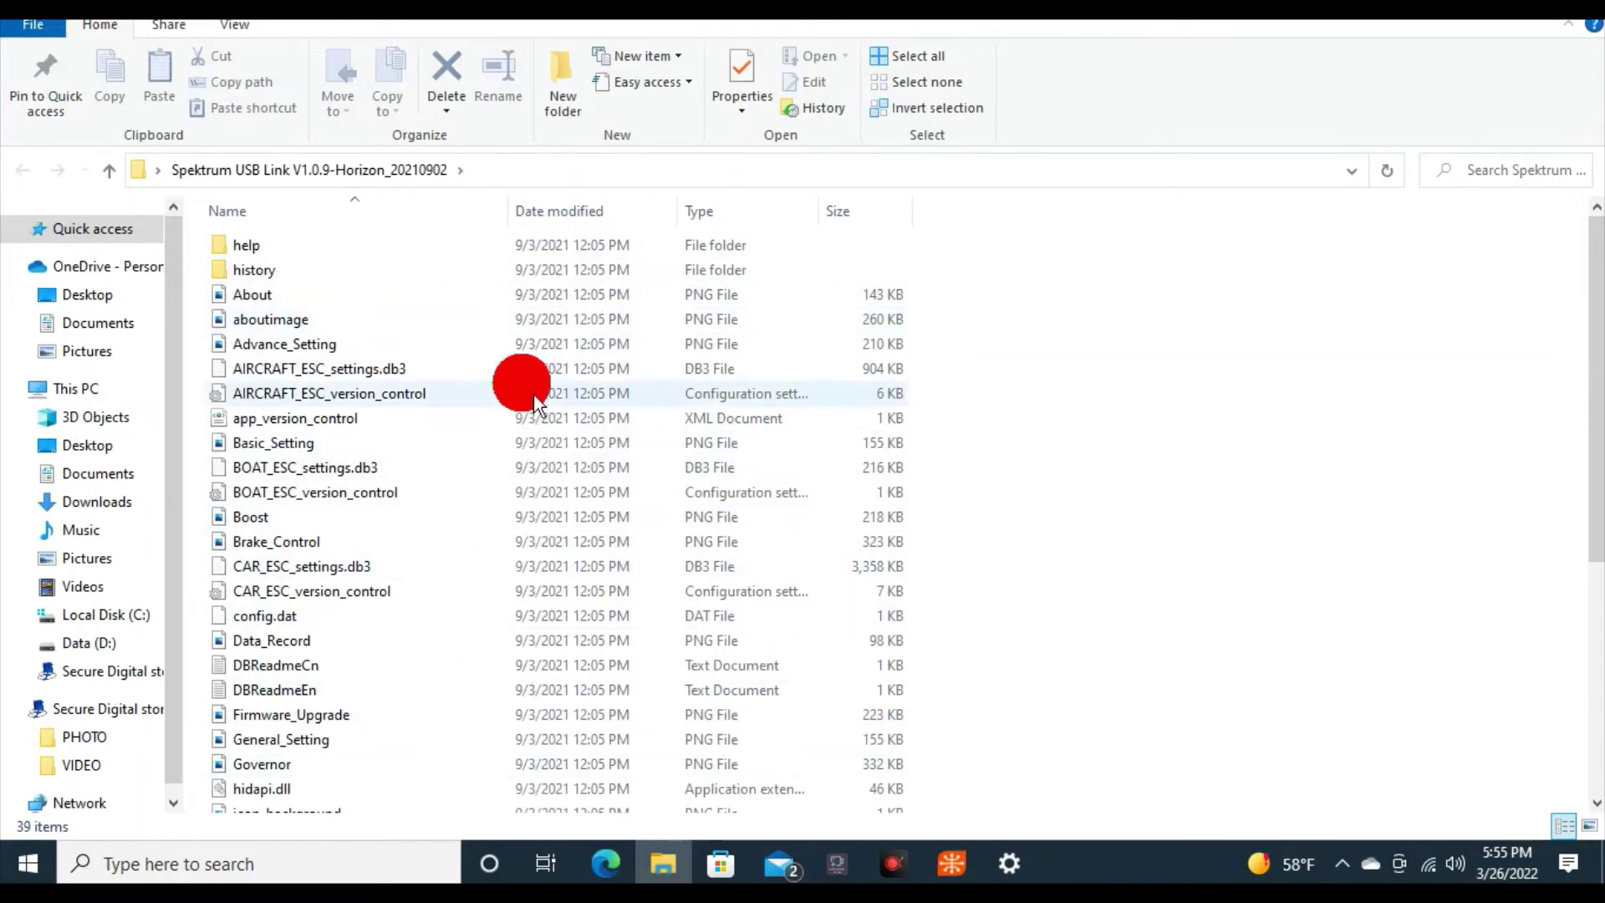
scroll(497, 355, down, 1)
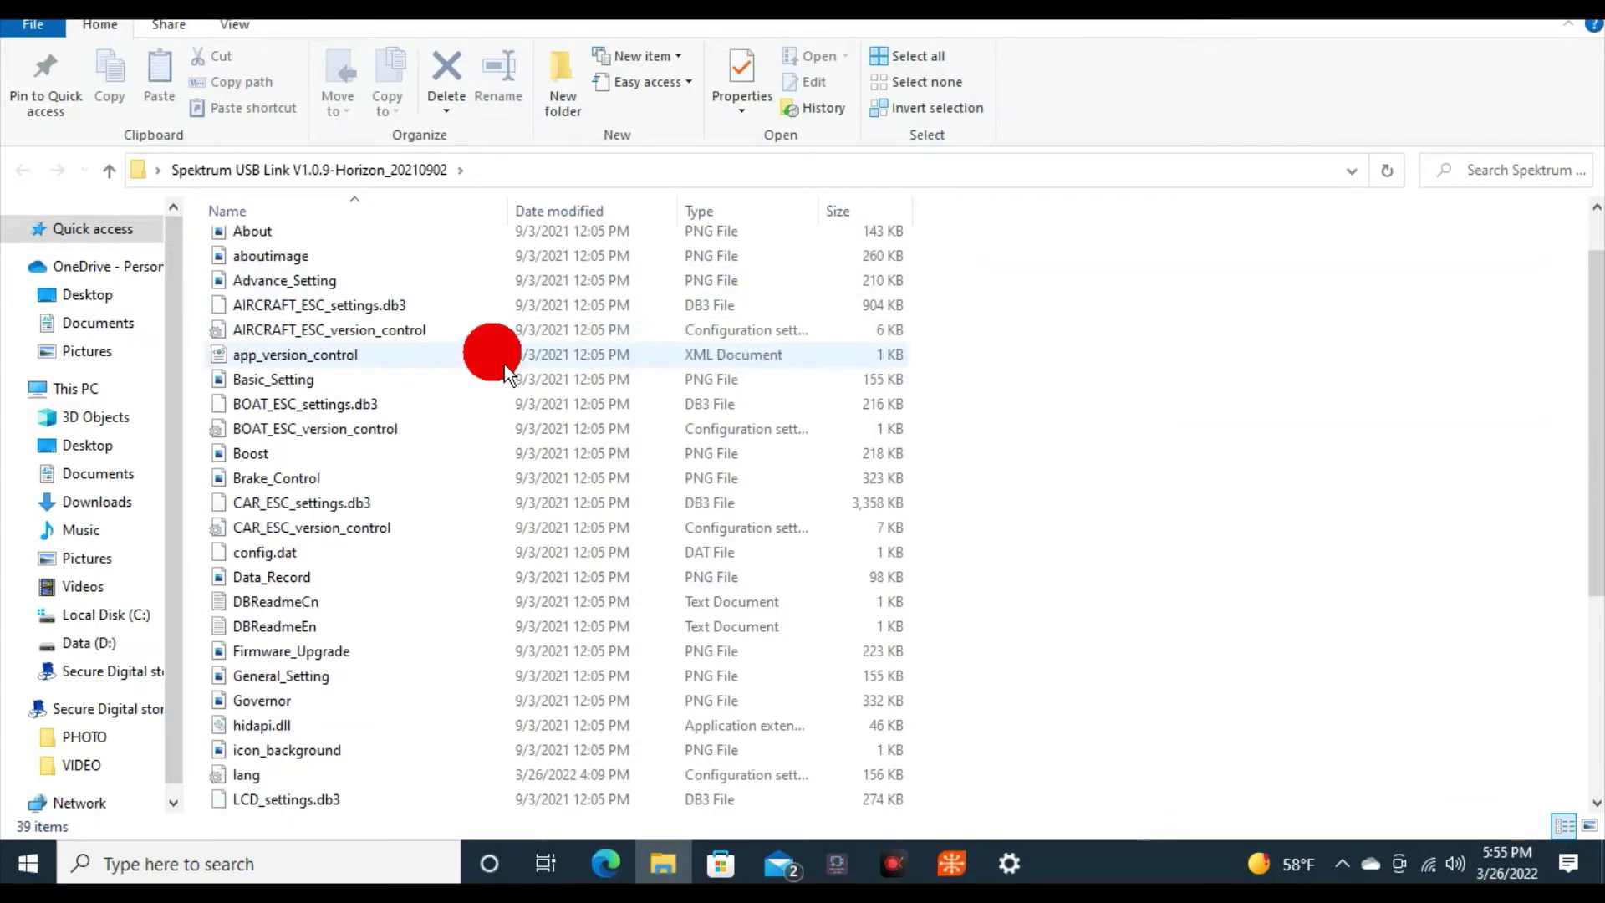
scroll(504, 366, down, 1)
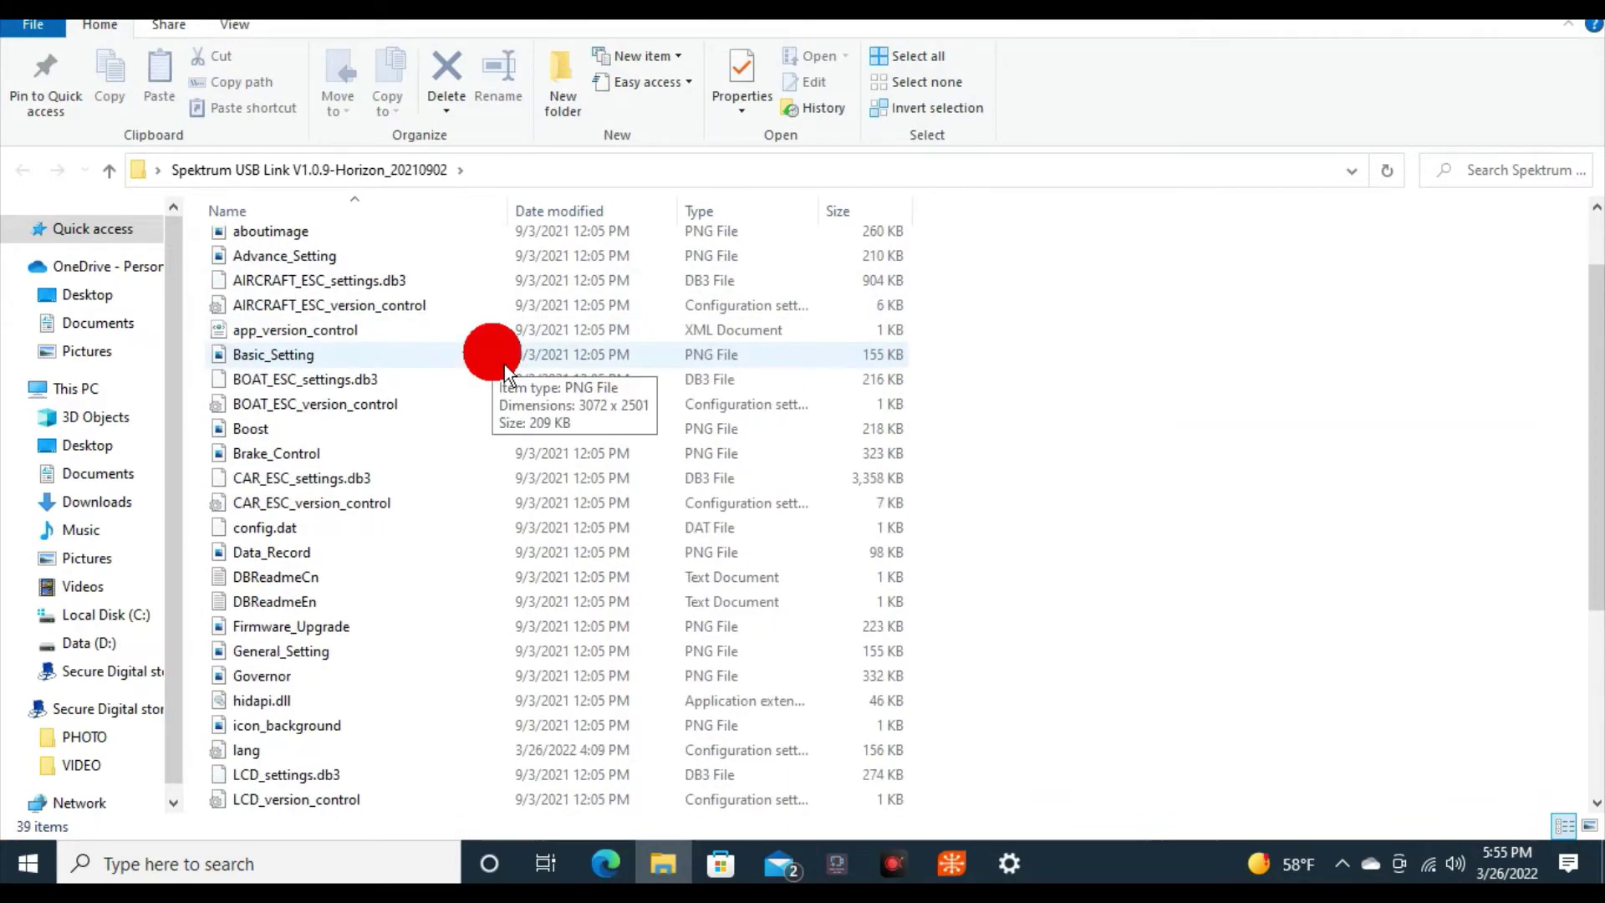
scroll(495, 383, down, 10)
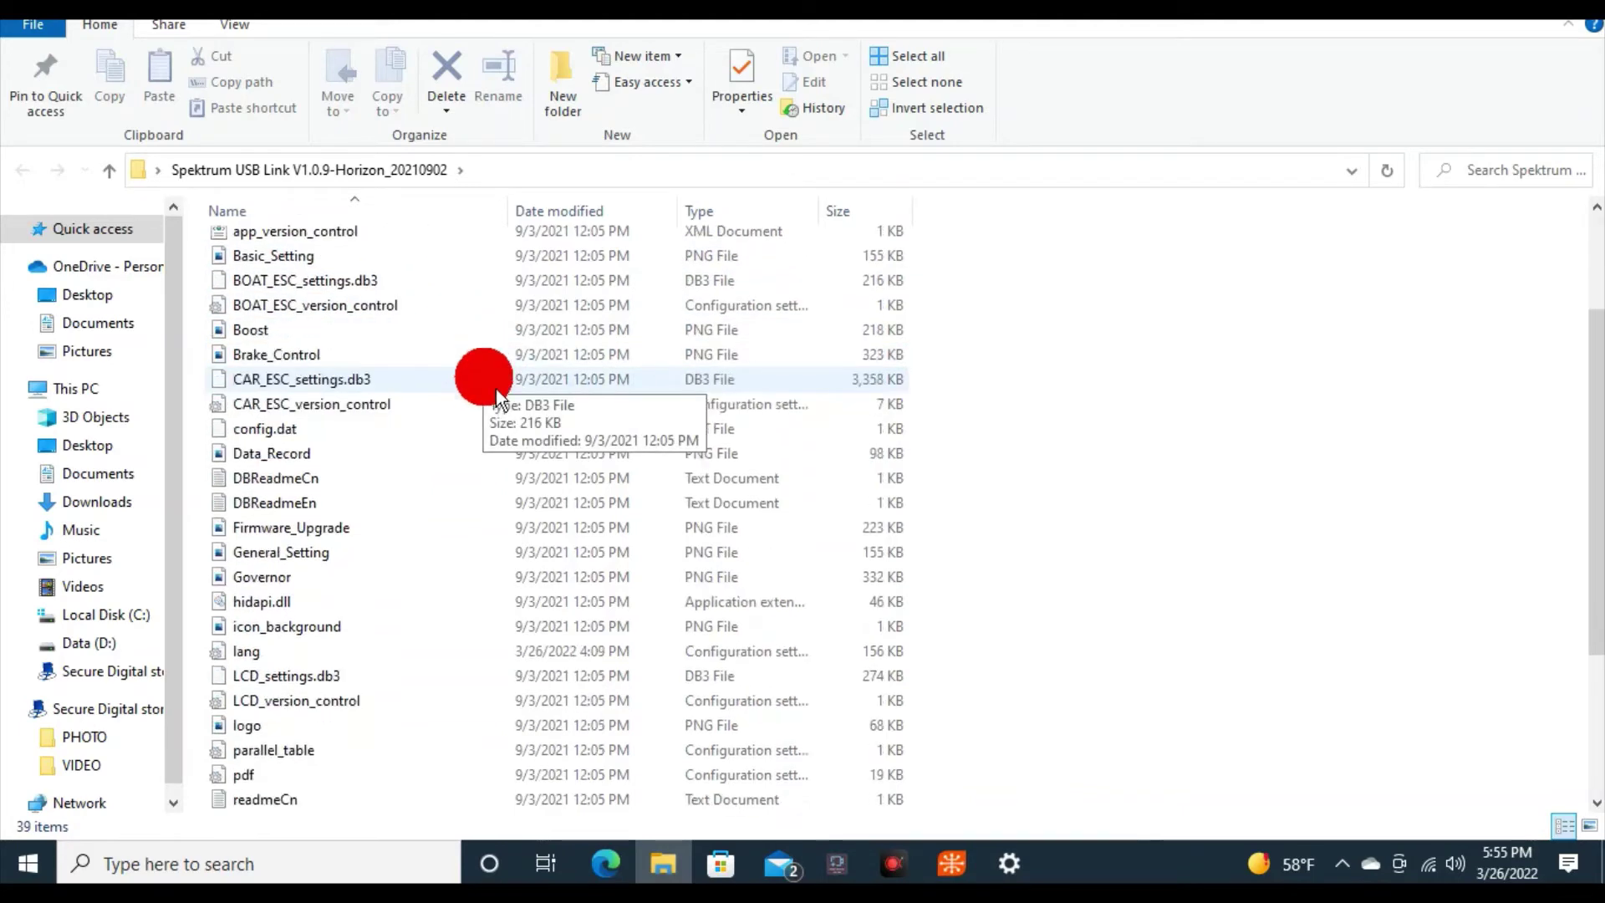
scroll(497, 391, down, 1)
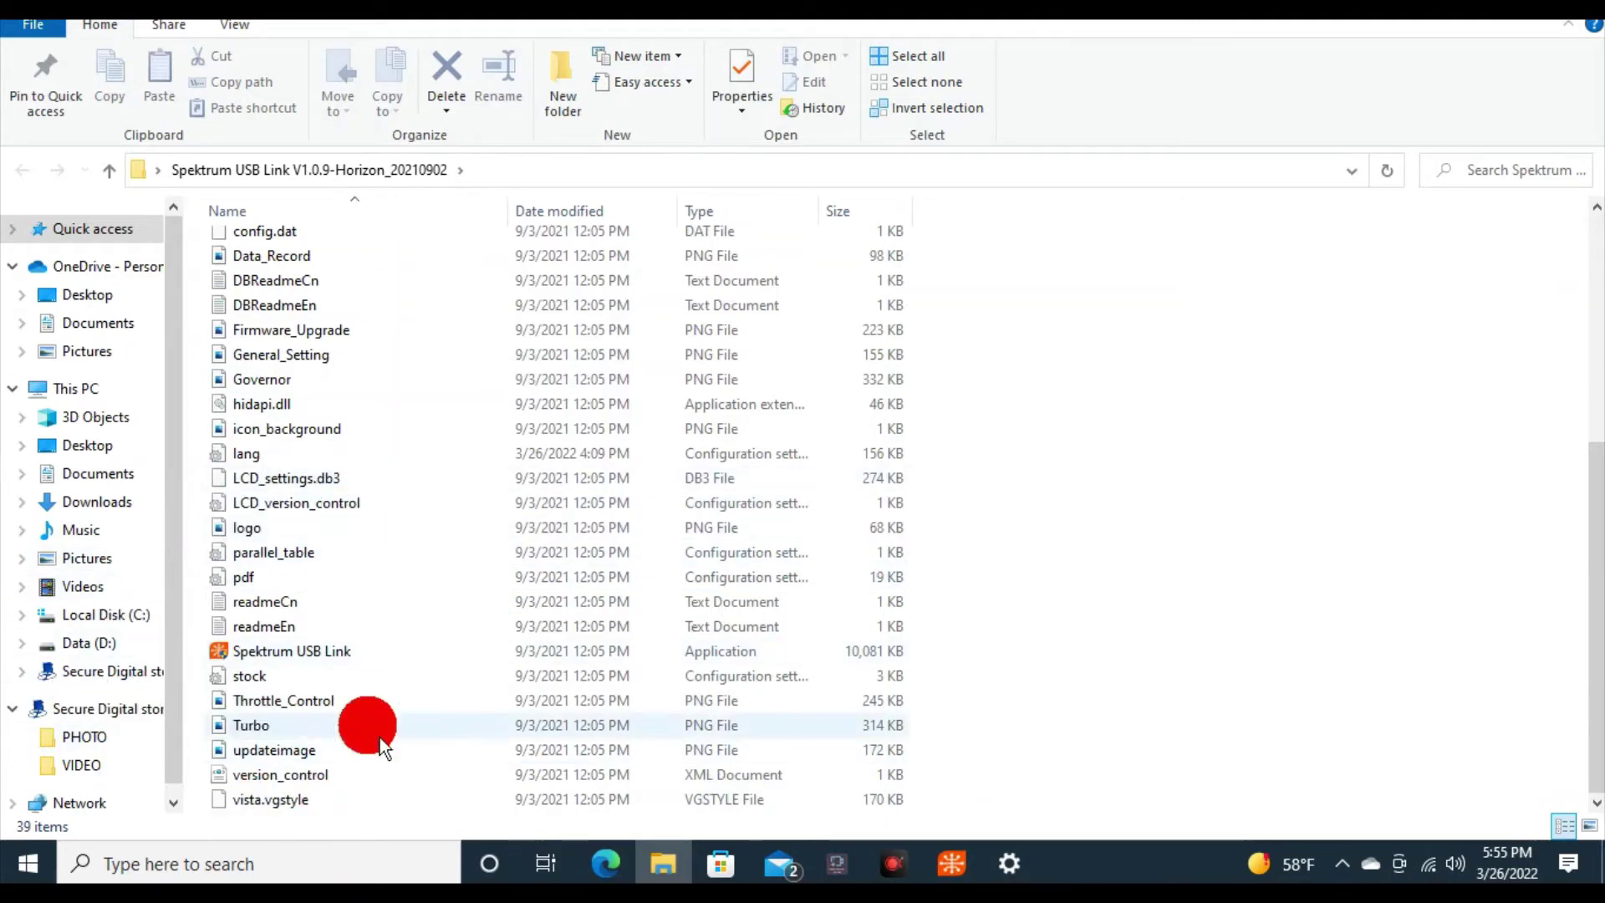
click(326, 656)
Launch the Spektrum USB Link application from its folder.
double_click(334, 667)
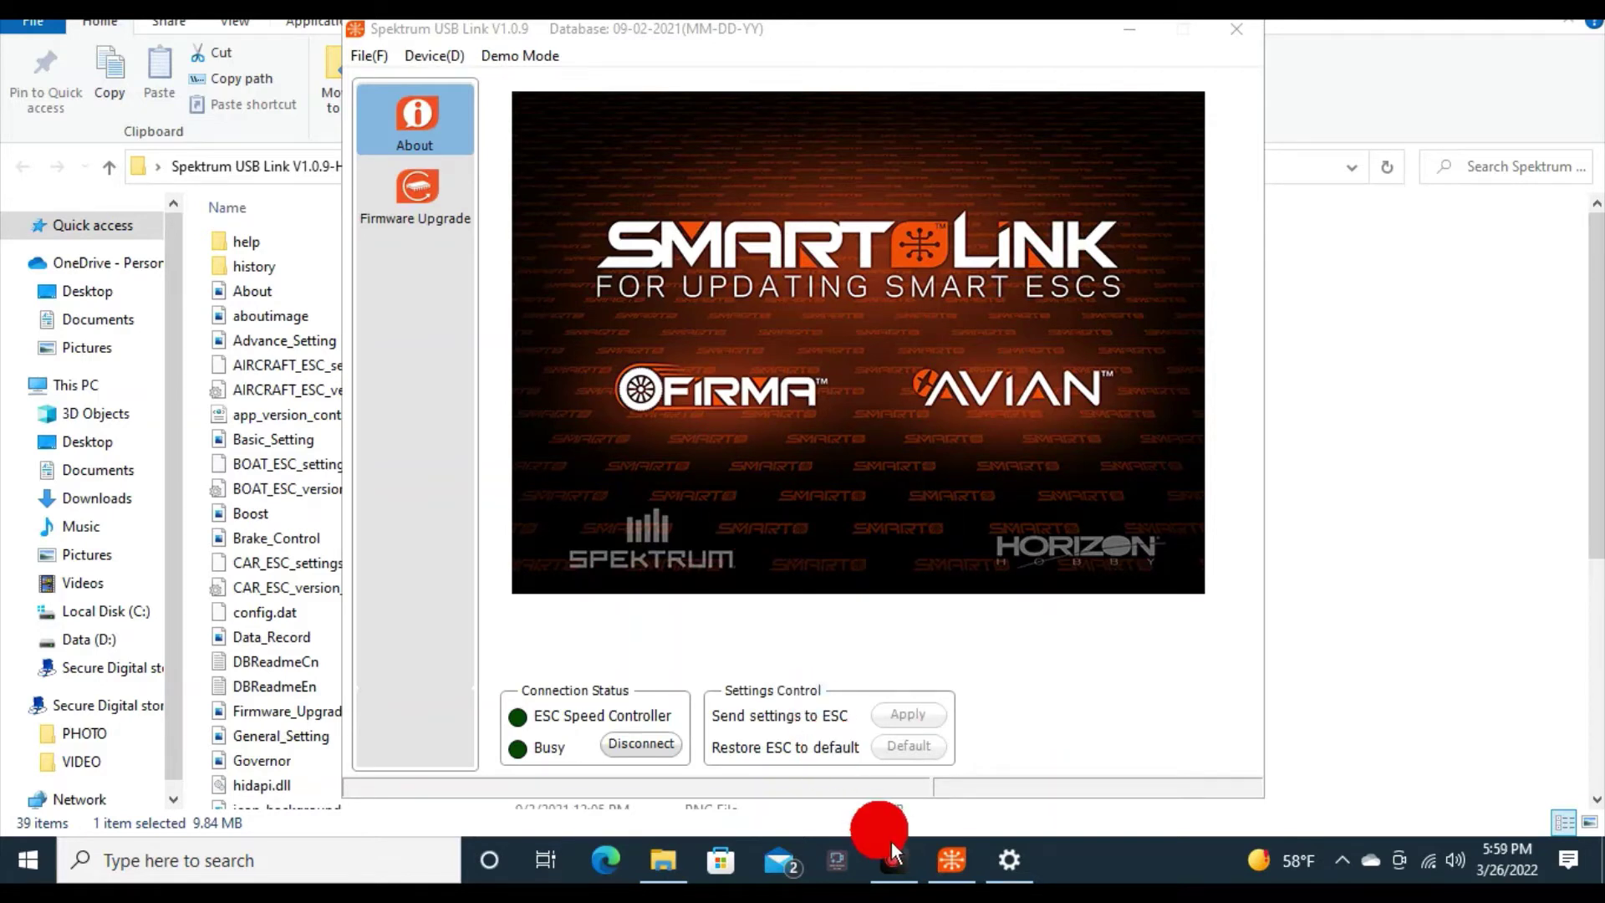
Close the Spektrum USB Link application window.
mouse_move(1009, 860)
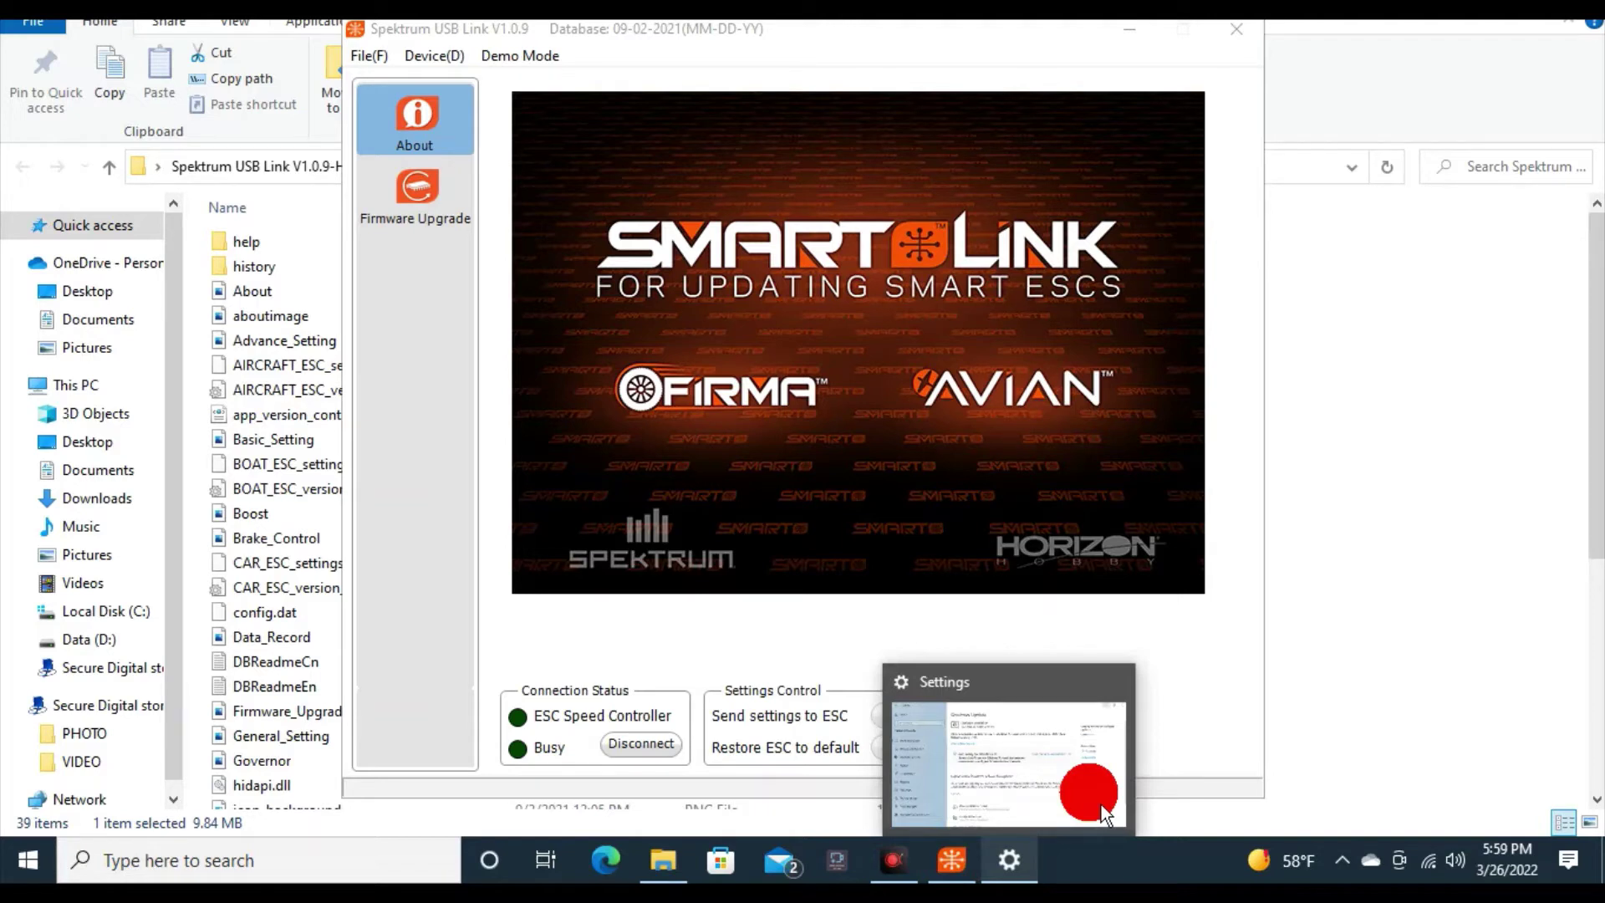
mouse_move(958, 879)
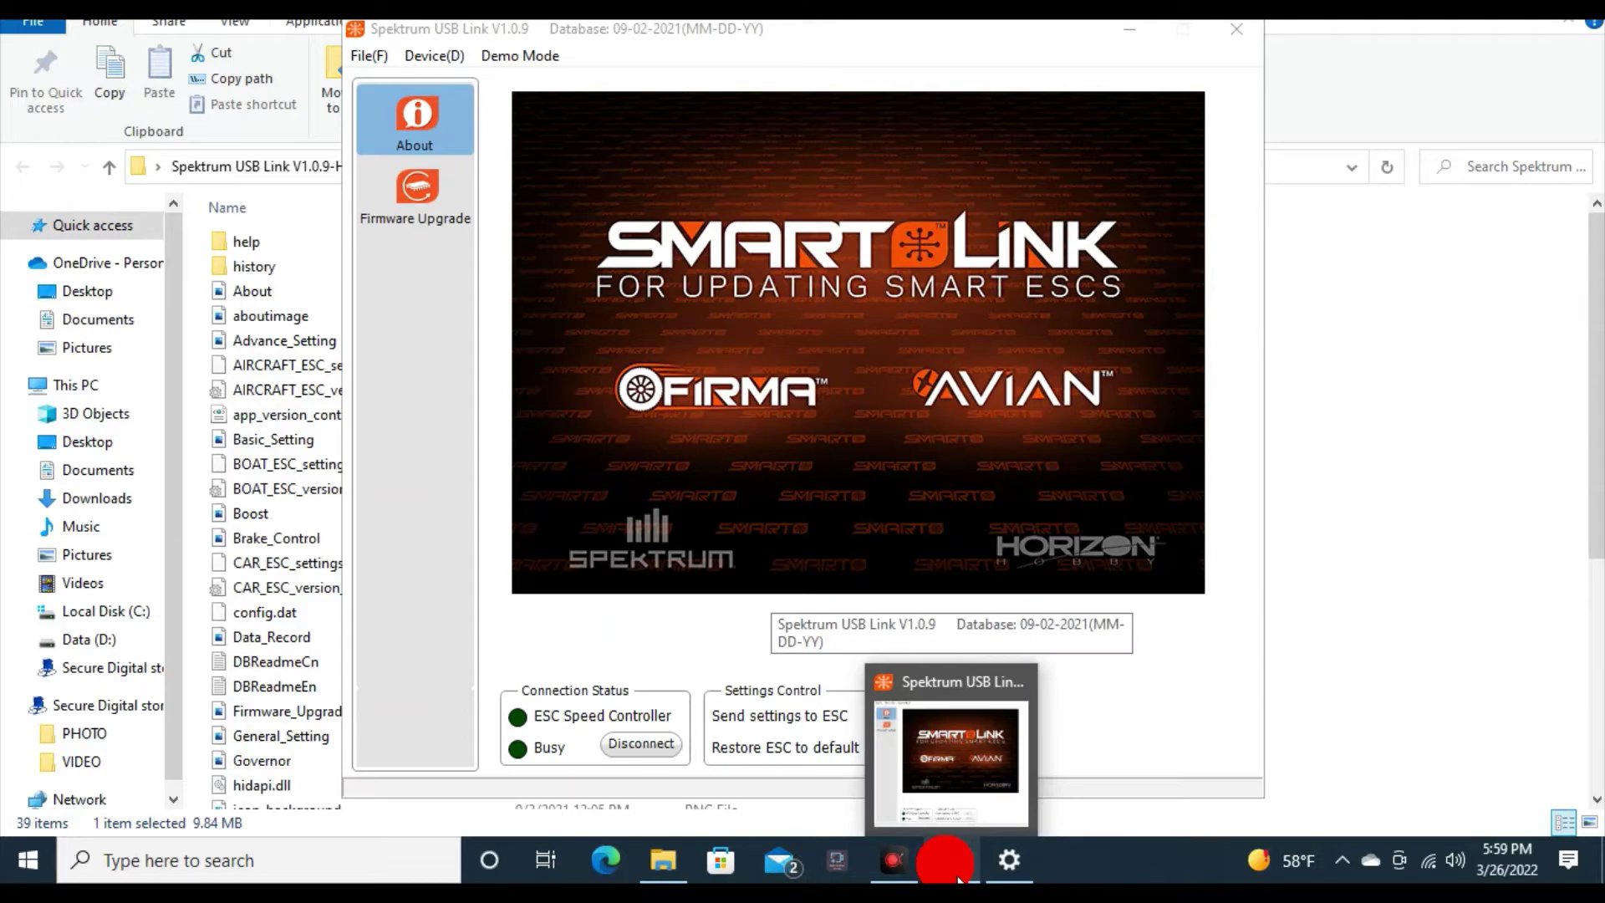
click(1242, 40)
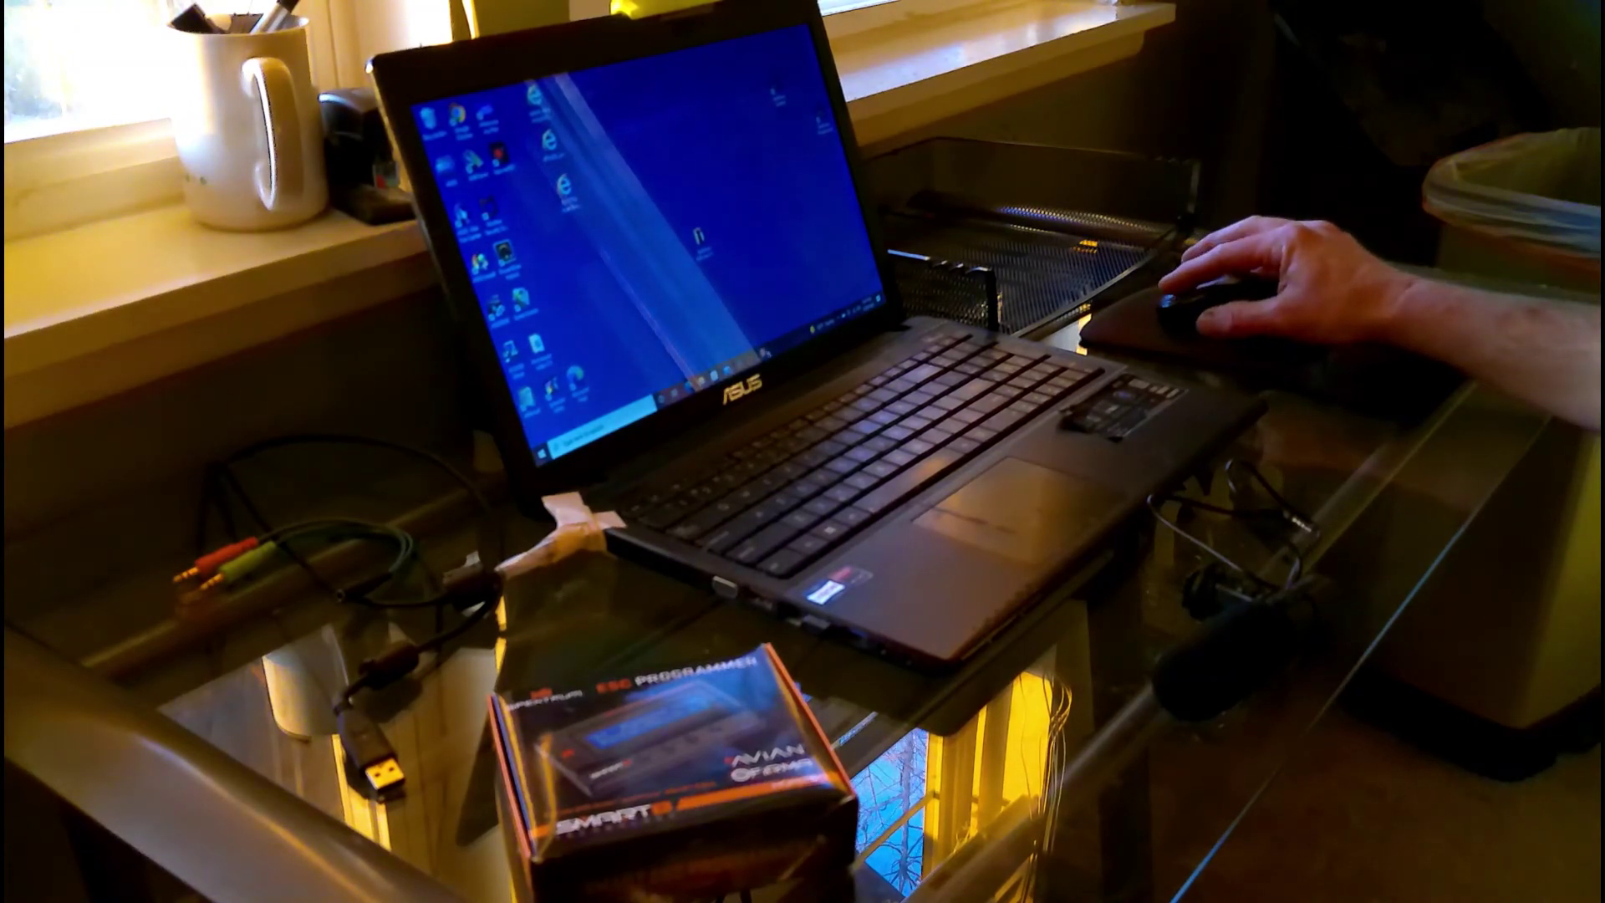
Relaunch Spektrum USB Link and approve it in the User Account Control prompt.
click(763, 352)
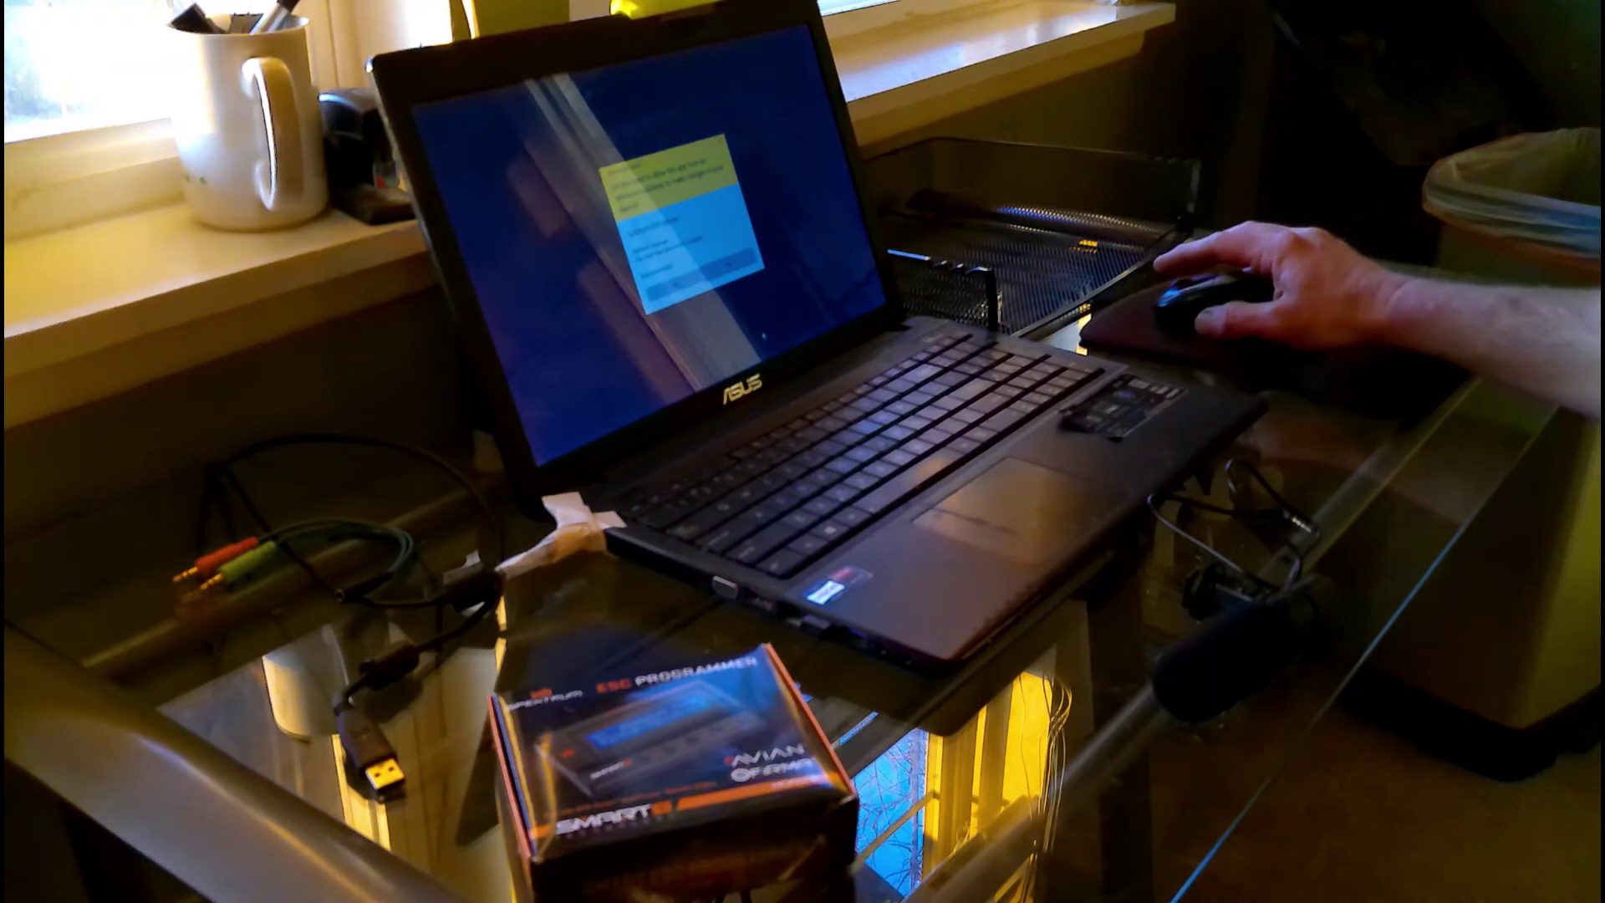
click(675, 289)
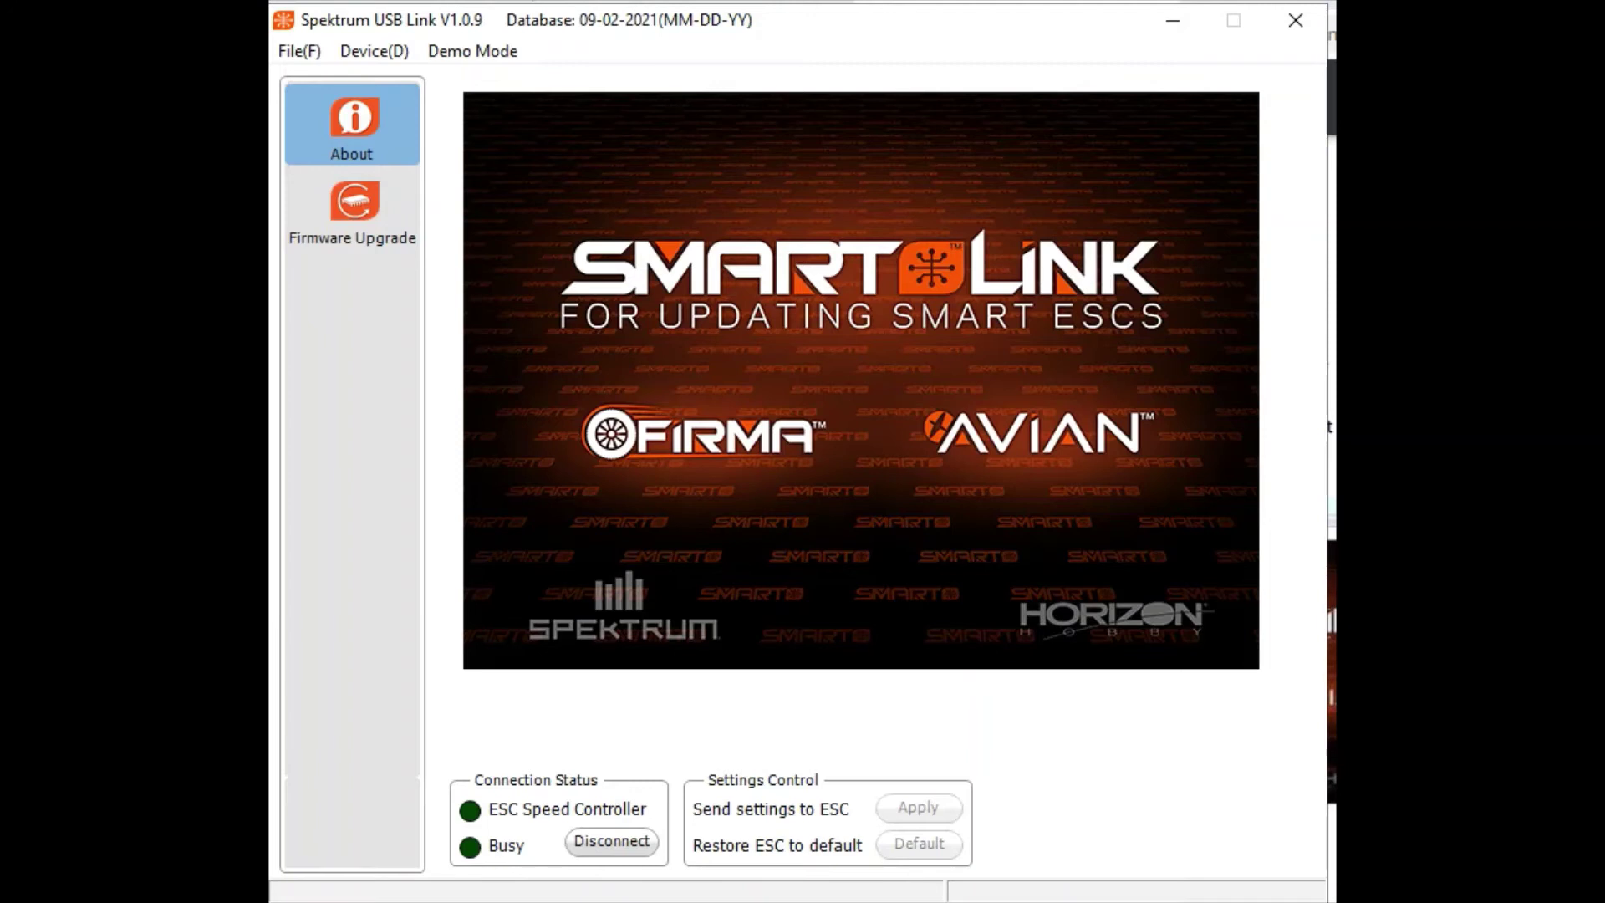
click(1164, 182)
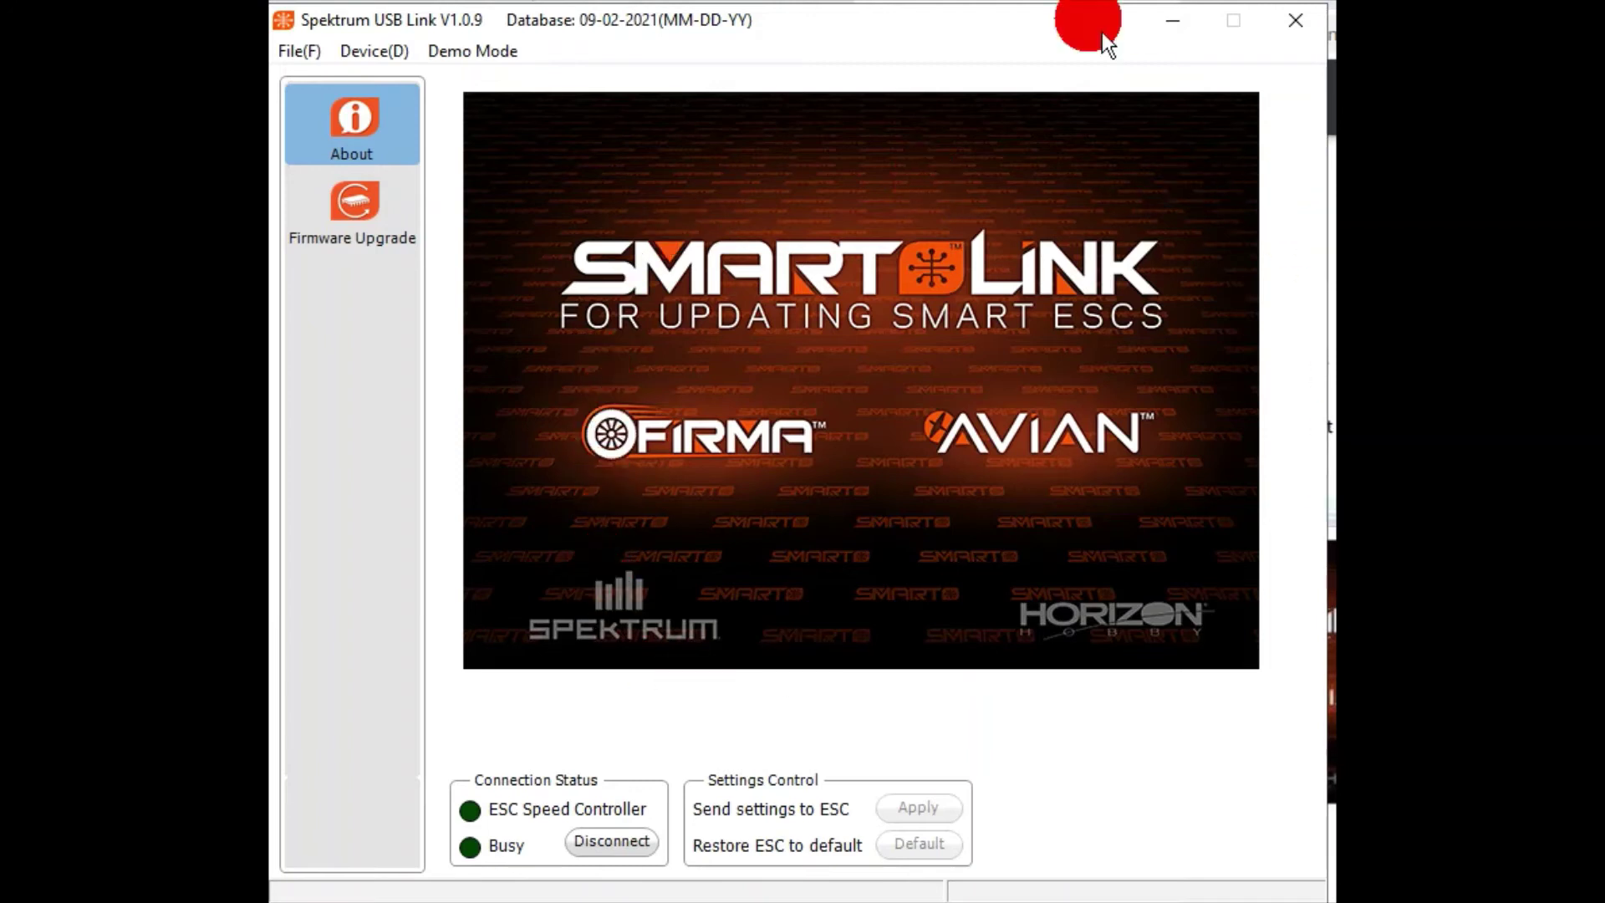
click(687, 248)
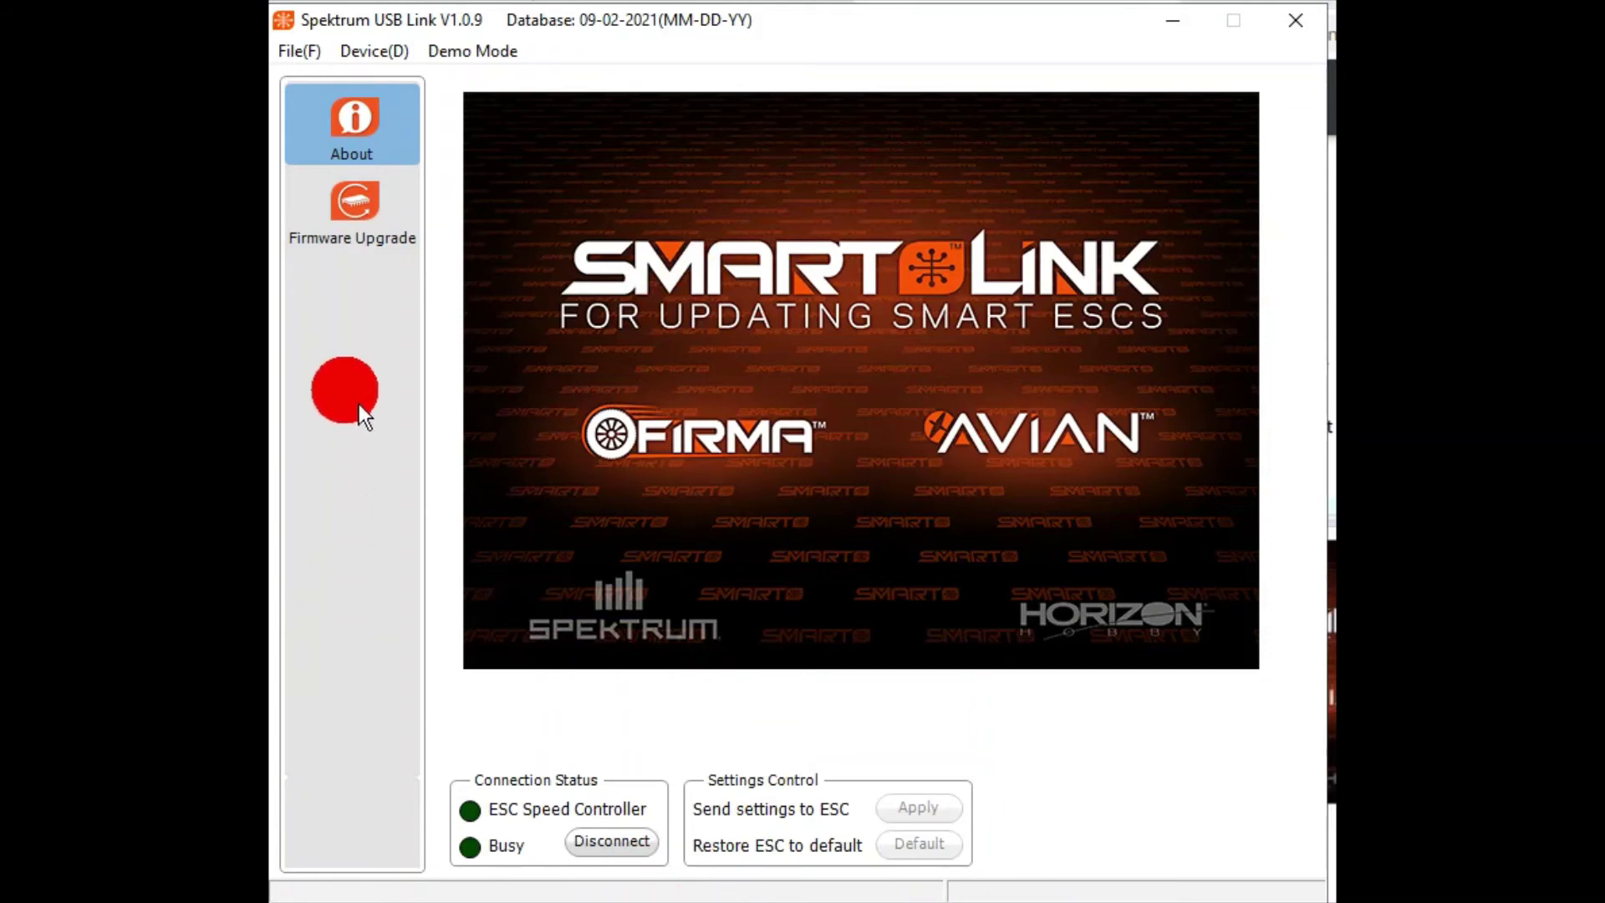
Switch the Device menu's device type to LCD Program Box, showing firmware PB-3.2.45.
click(376, 51)
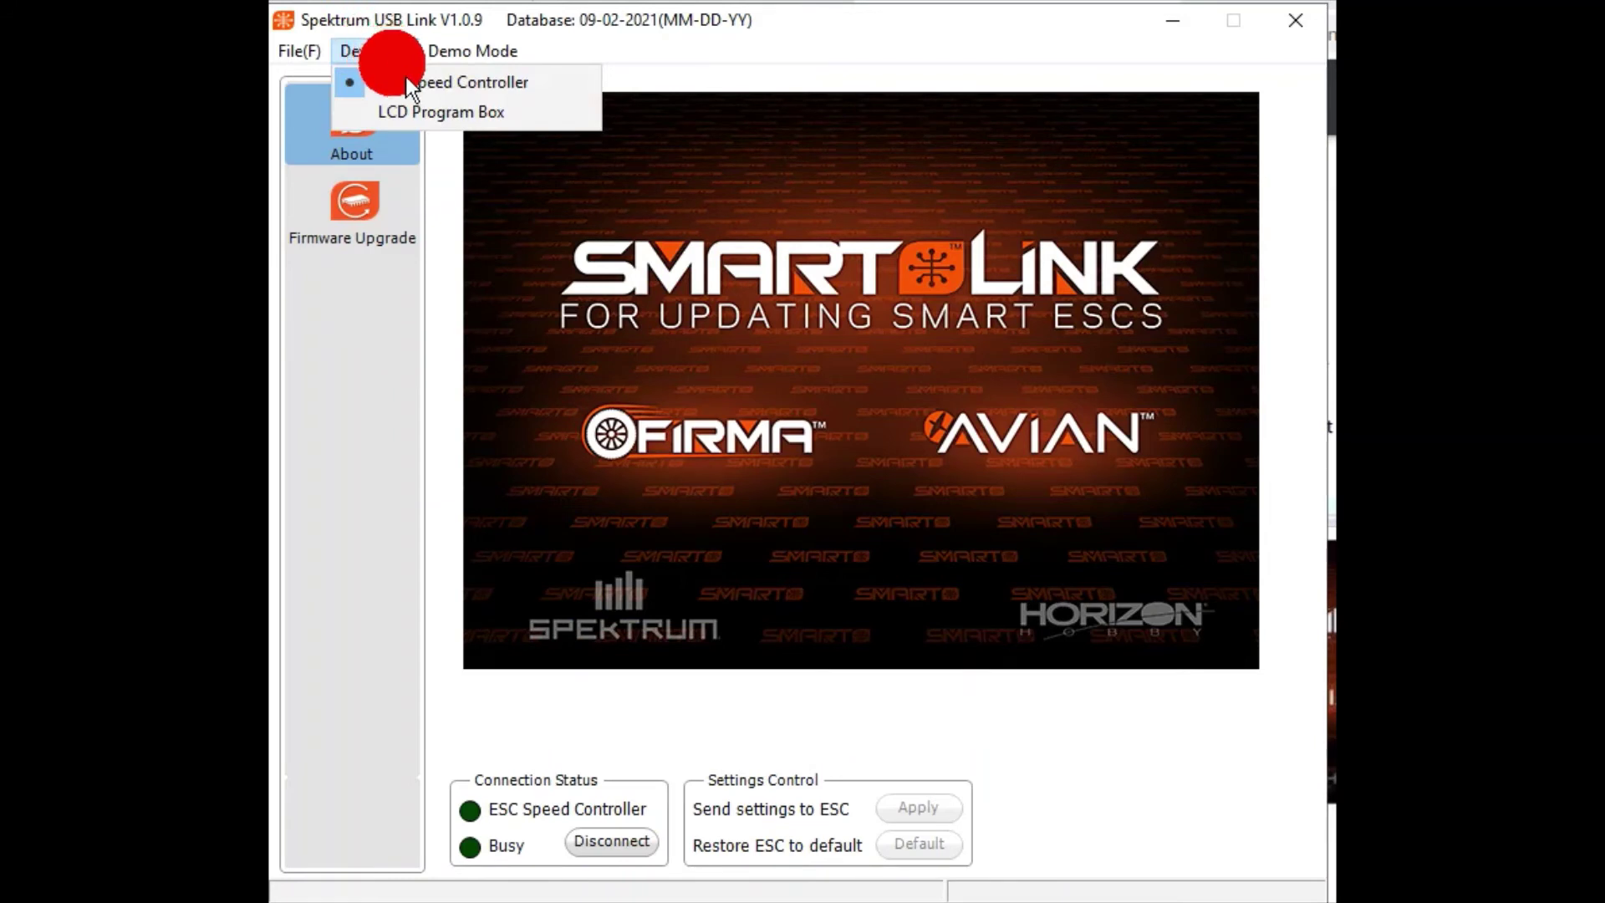
click(419, 137)
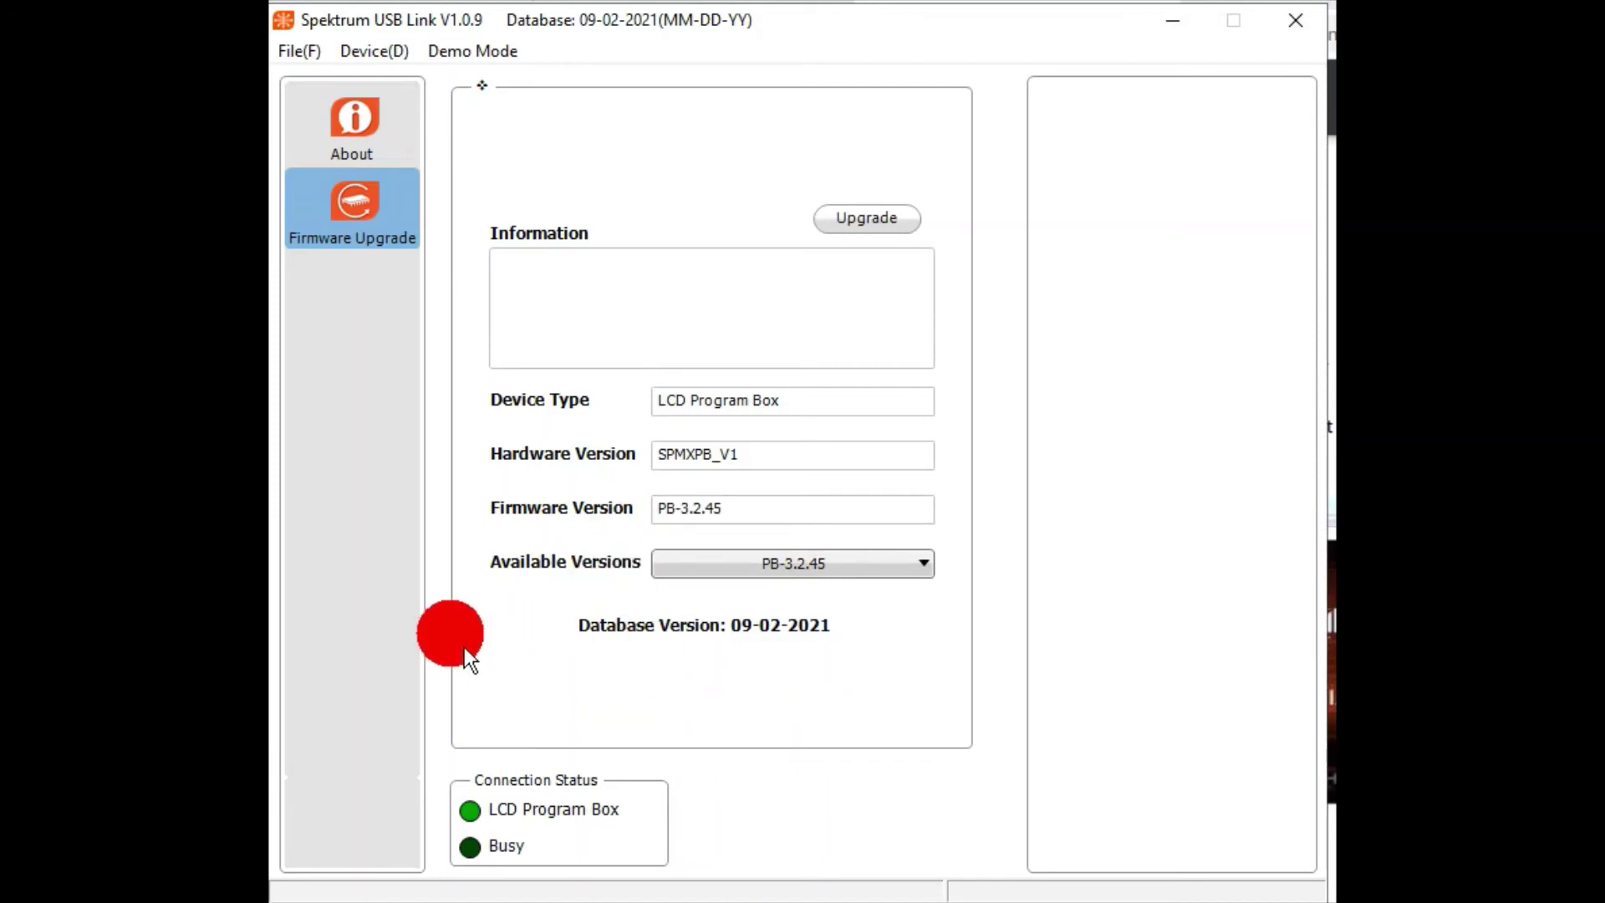
Exit Spektrum USB Link from the File menu, leaving Chrome on spektrumrc.com.
click(312, 64)
click(351, 175)
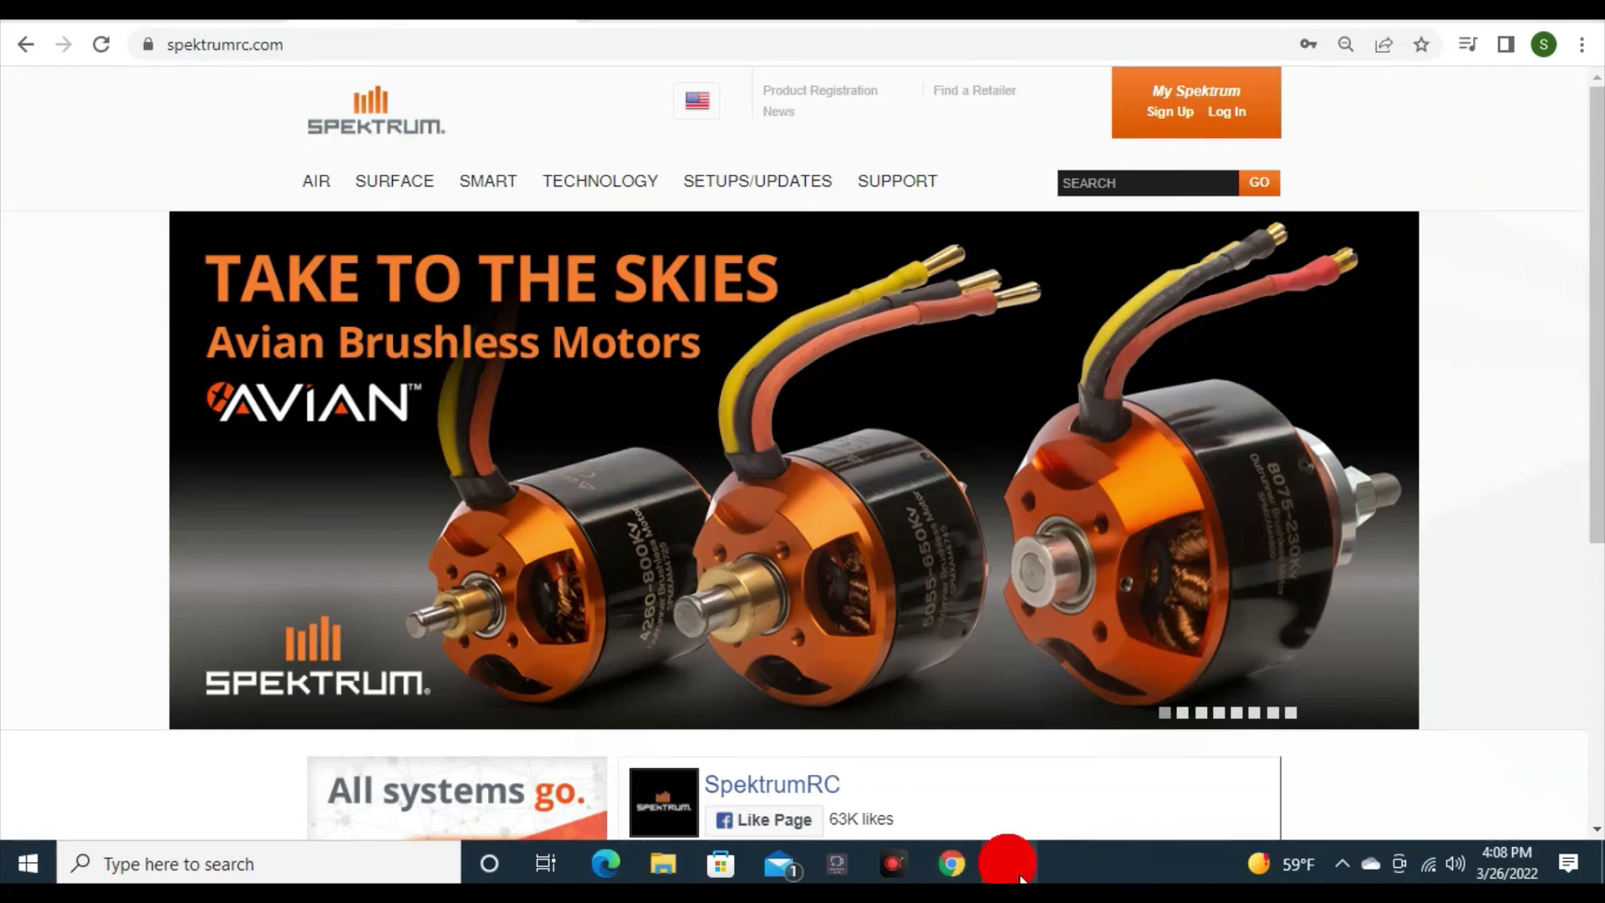
Show the pinned Spectrum USB Link taskbar icon's jump list with its unpin option.
right_click(1012, 864)
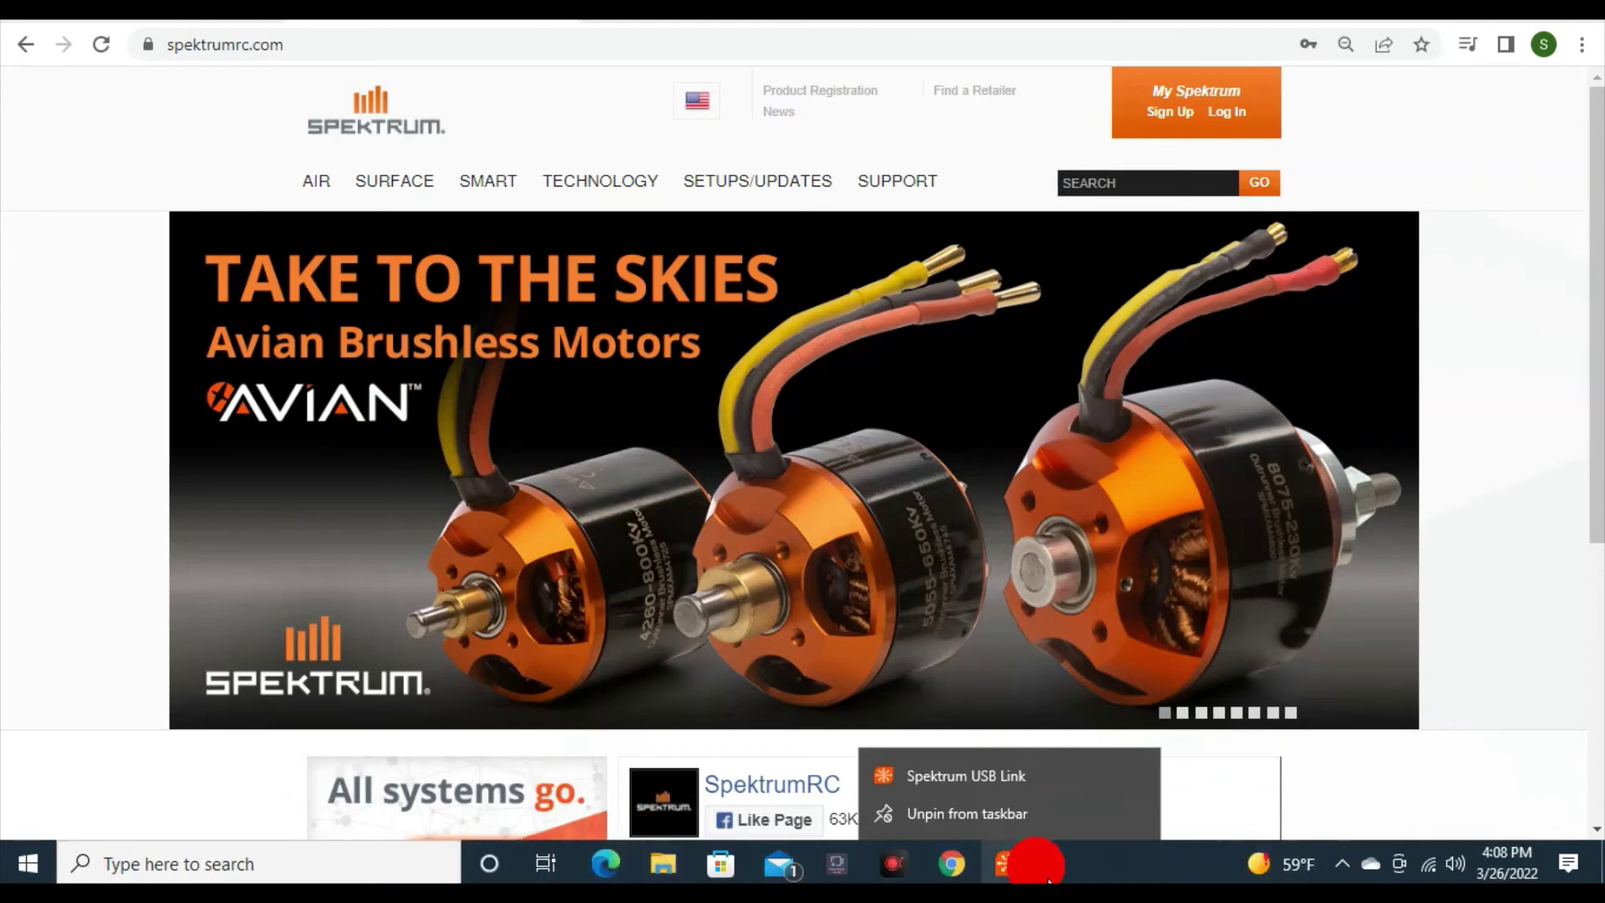
Launch Spektrum USB Link V1.0.9 from its taskbar pin, opening the SmartLink About screen.
click(1010, 881)
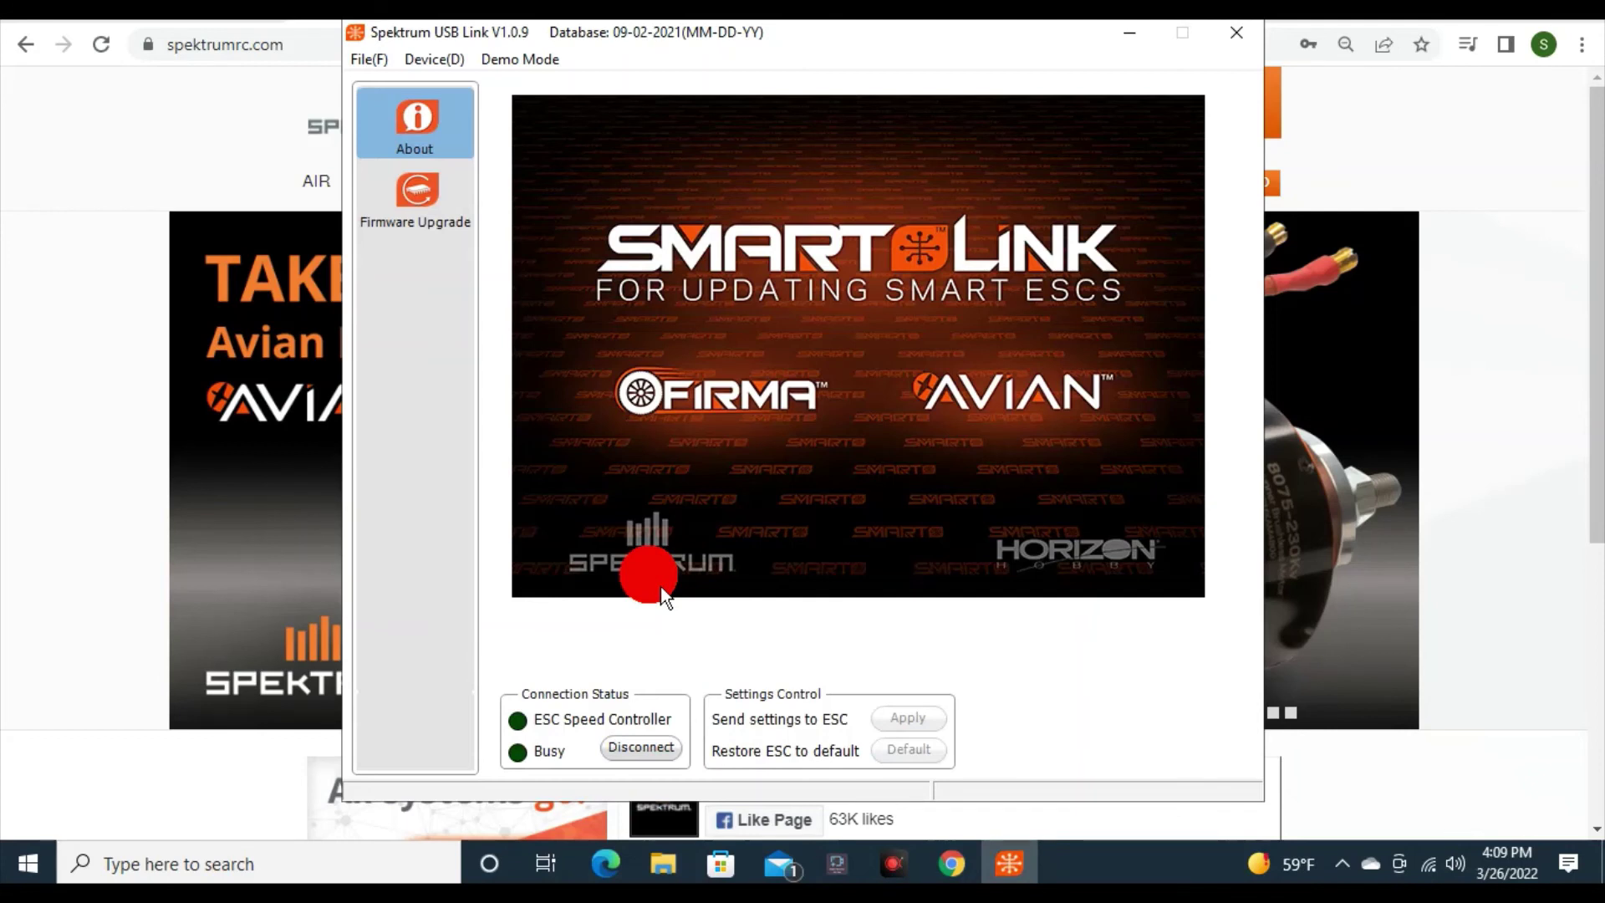
click(12, 871)
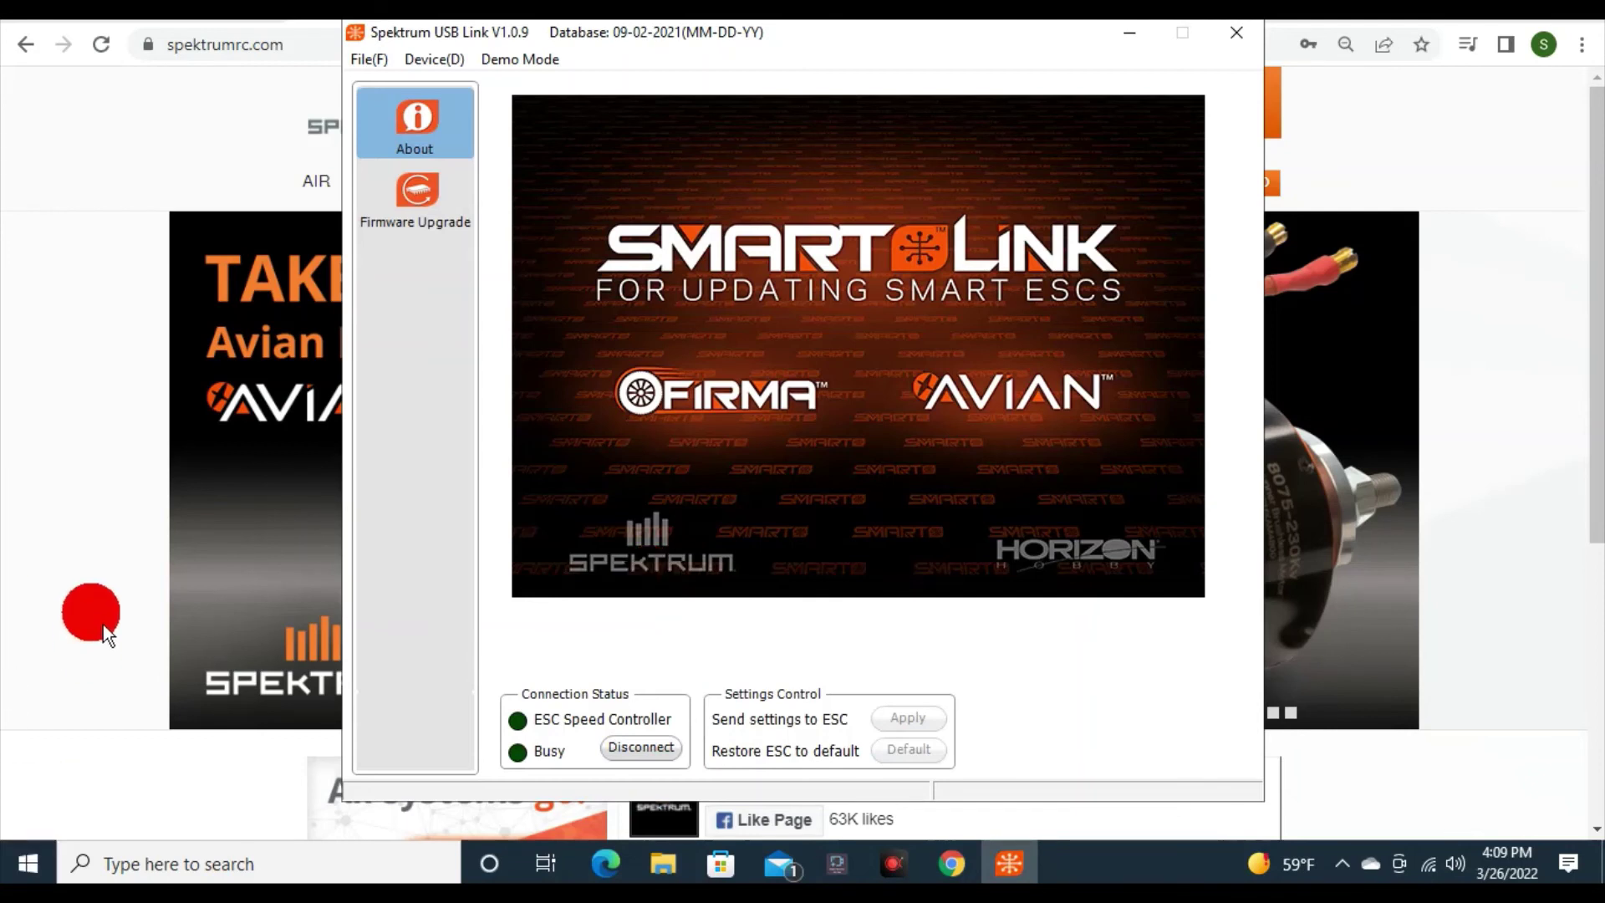